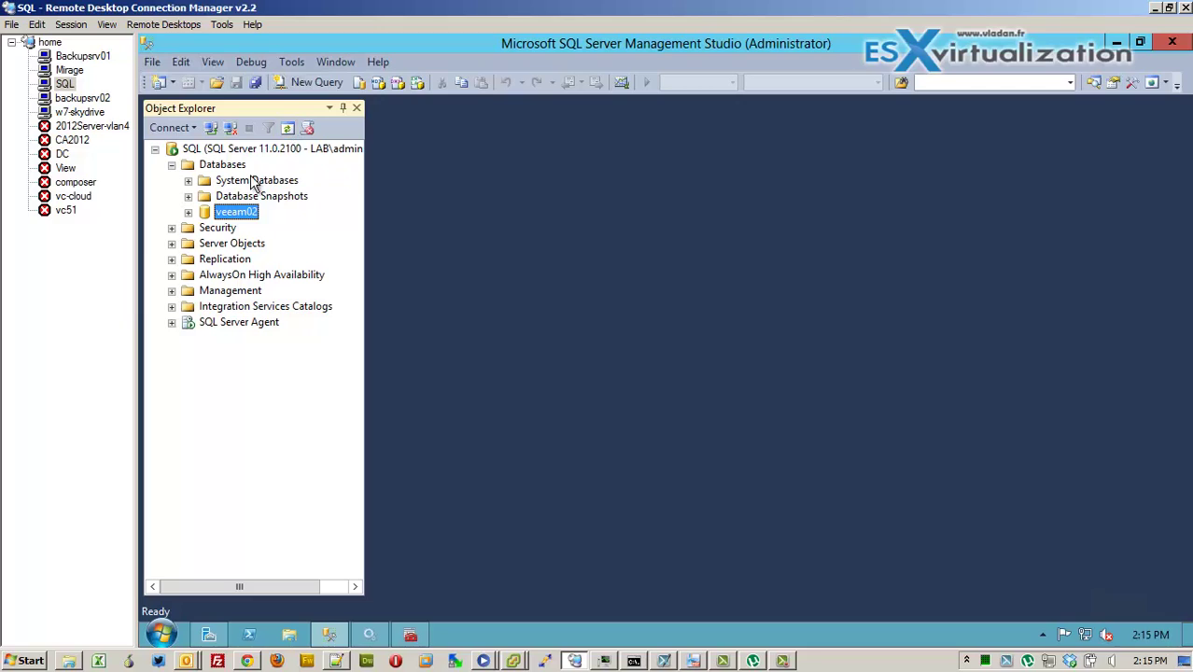
On the Mirage machine, set User Account Control notifications to Never notify and apply
click(80, 75)
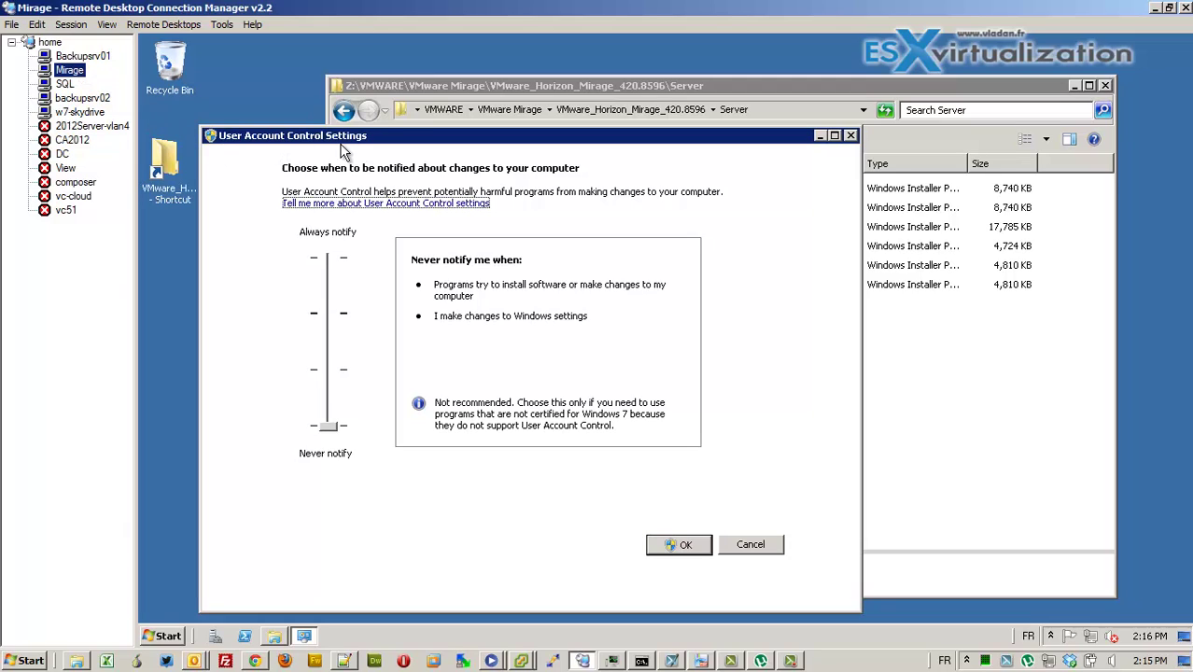
click(328, 431)
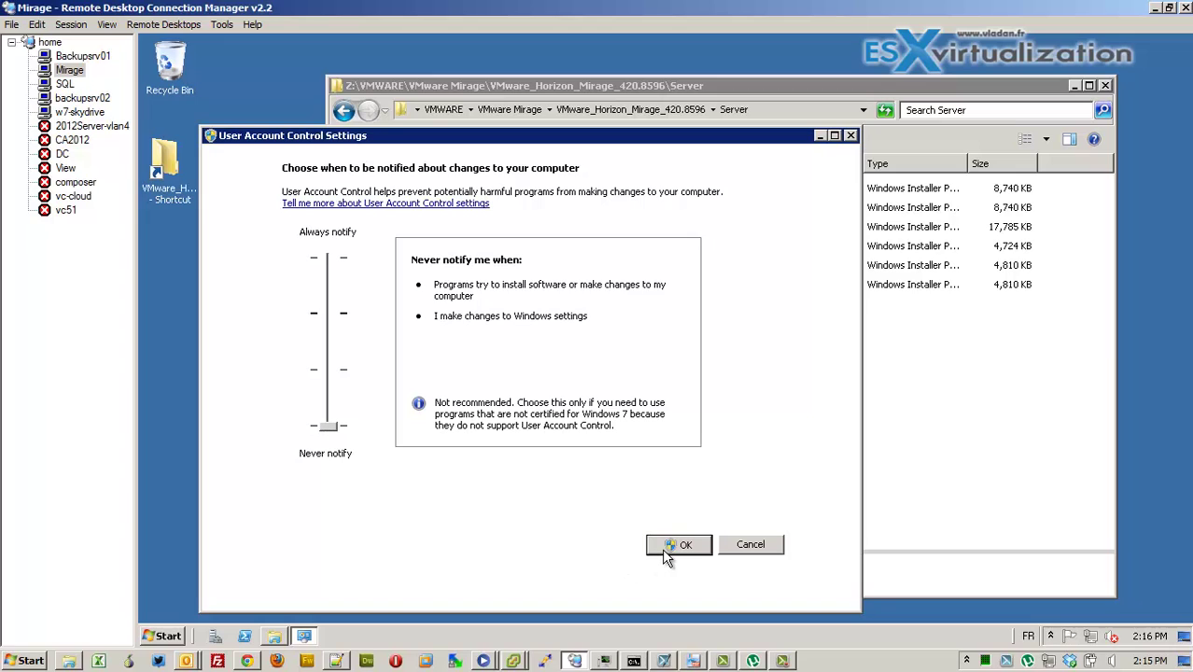
click(744, 546)
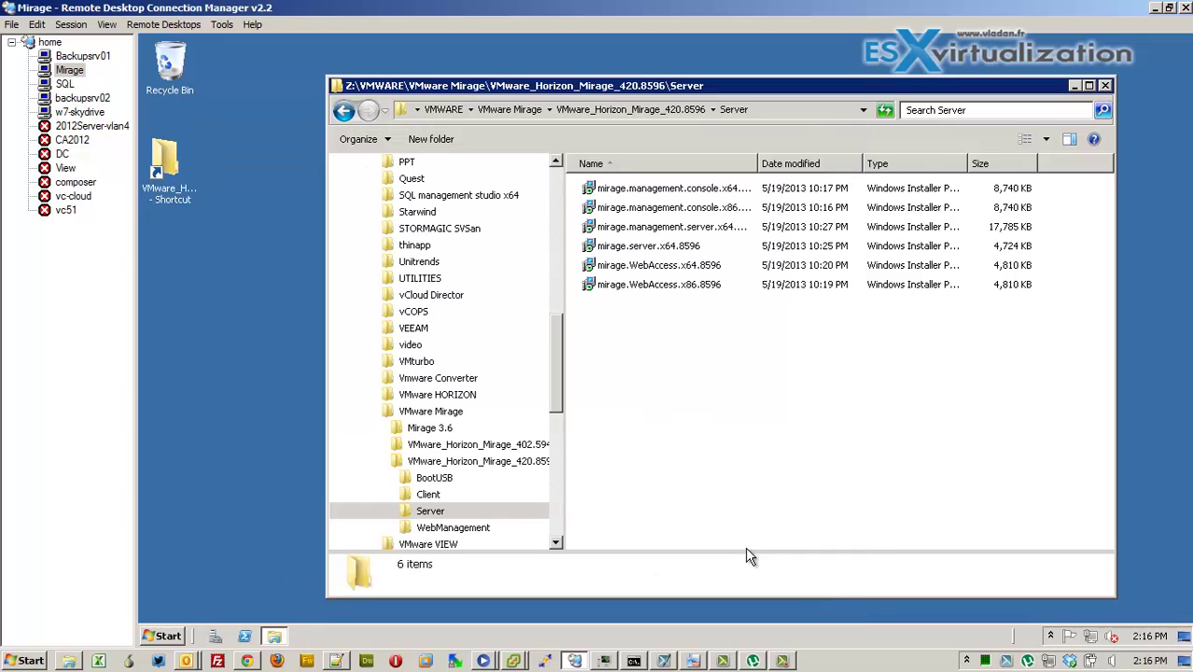
Launch the Mirage Management Server installer and accept its license agreement
double_click(712, 225)
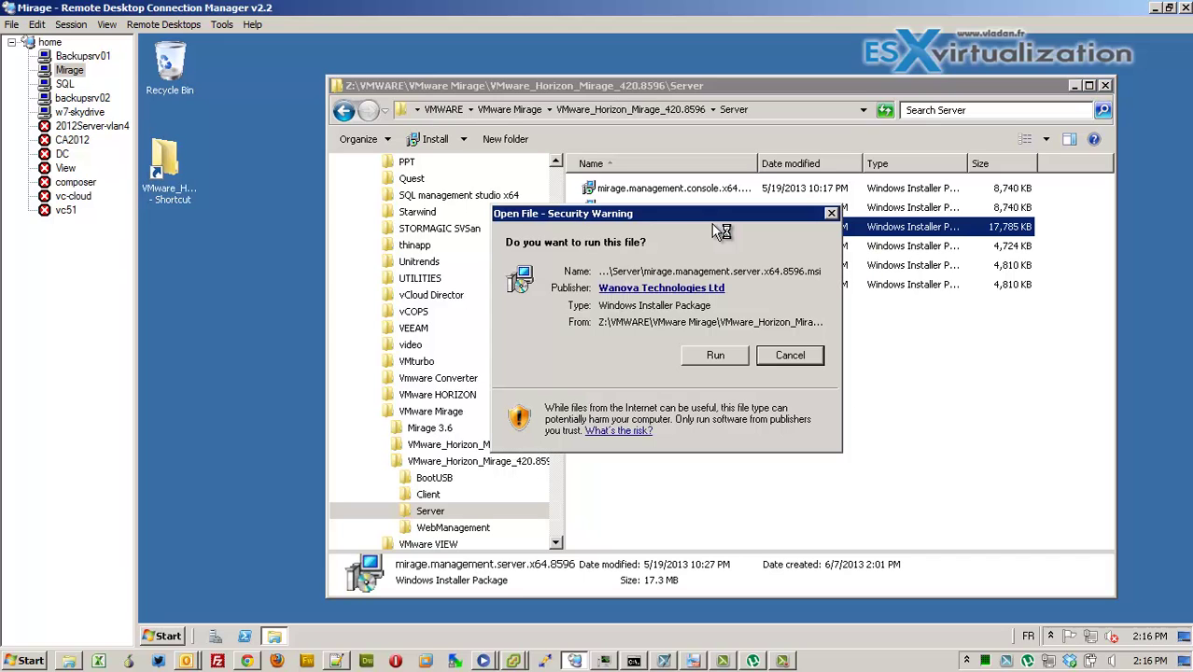
click(711, 358)
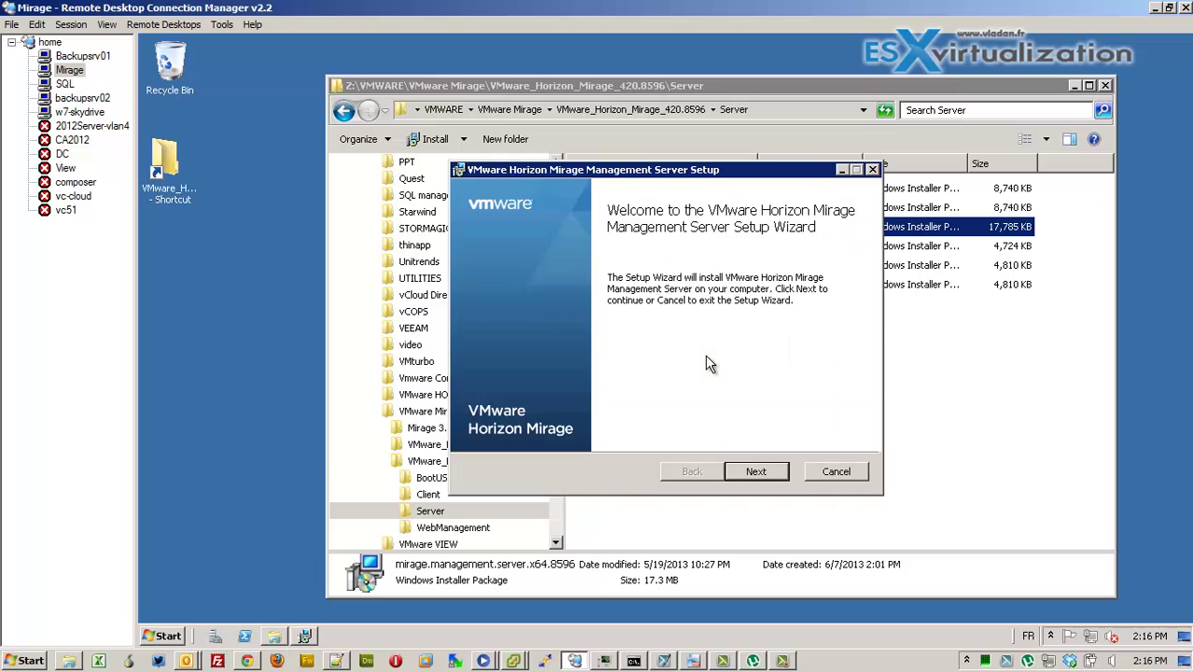
click(757, 472)
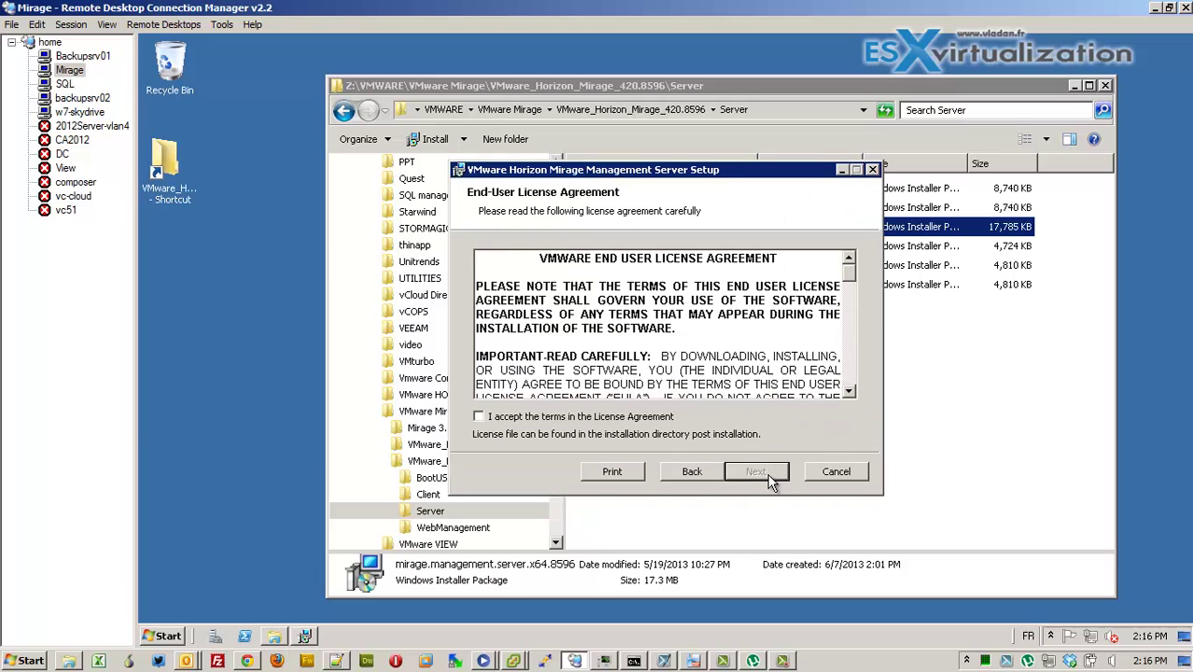
click(596, 417)
click(772, 470)
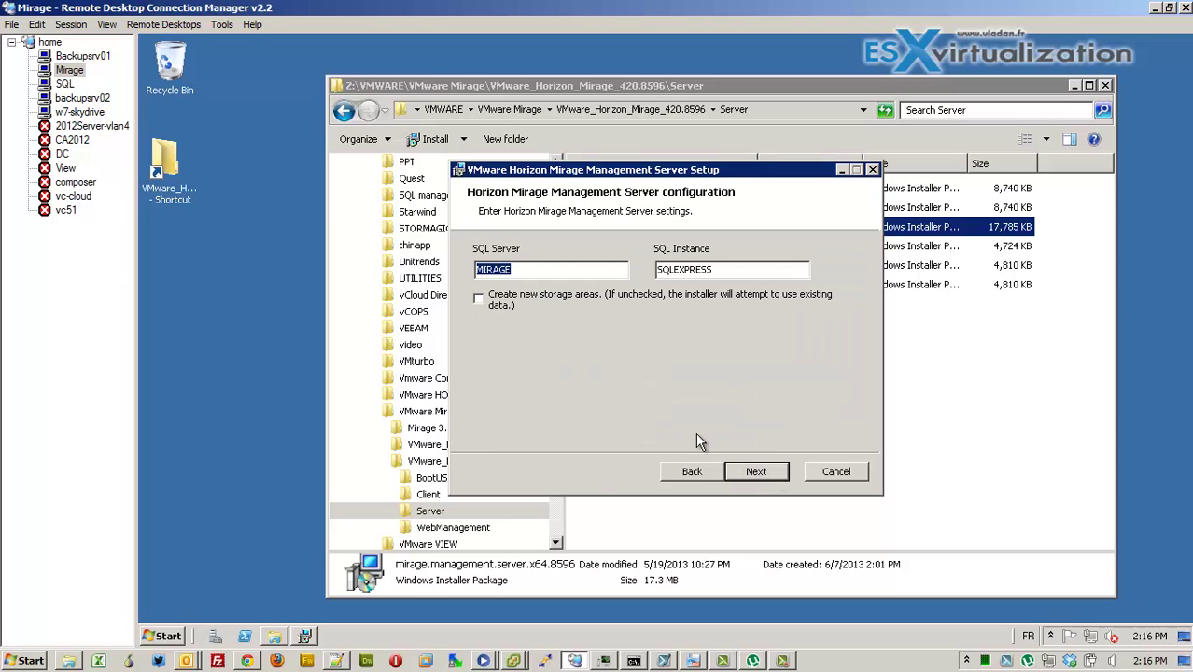
Set SQL Server to SQL with a blank instance and create new storage areas at C:\MirageStorage
text(SQL)
drag(732, 270, 617, 270)
key(BackSpace)
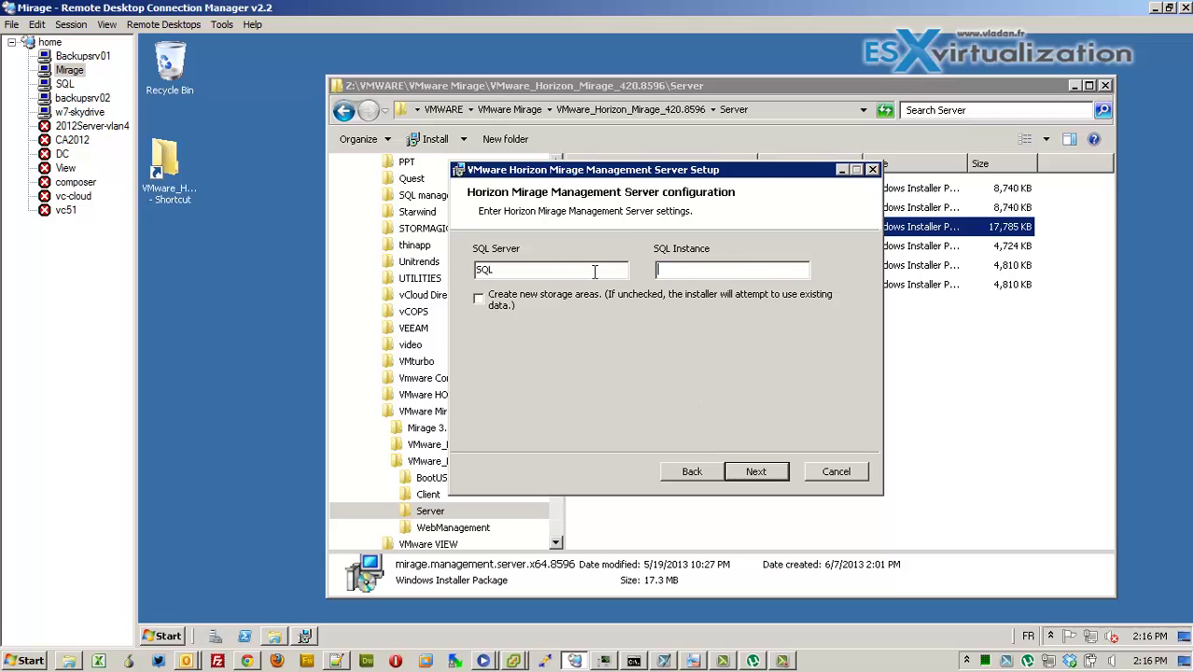
click(479, 298)
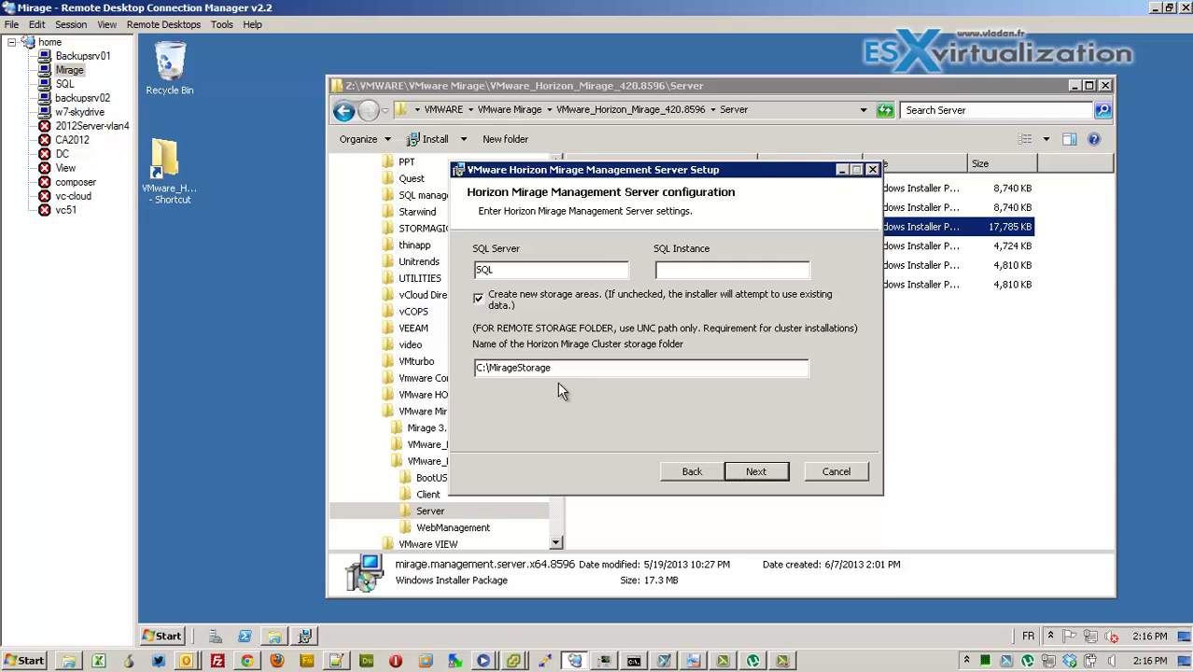
Run the services under the domain administrator account with its password, admin group LAB\Administrators
click(755, 471)
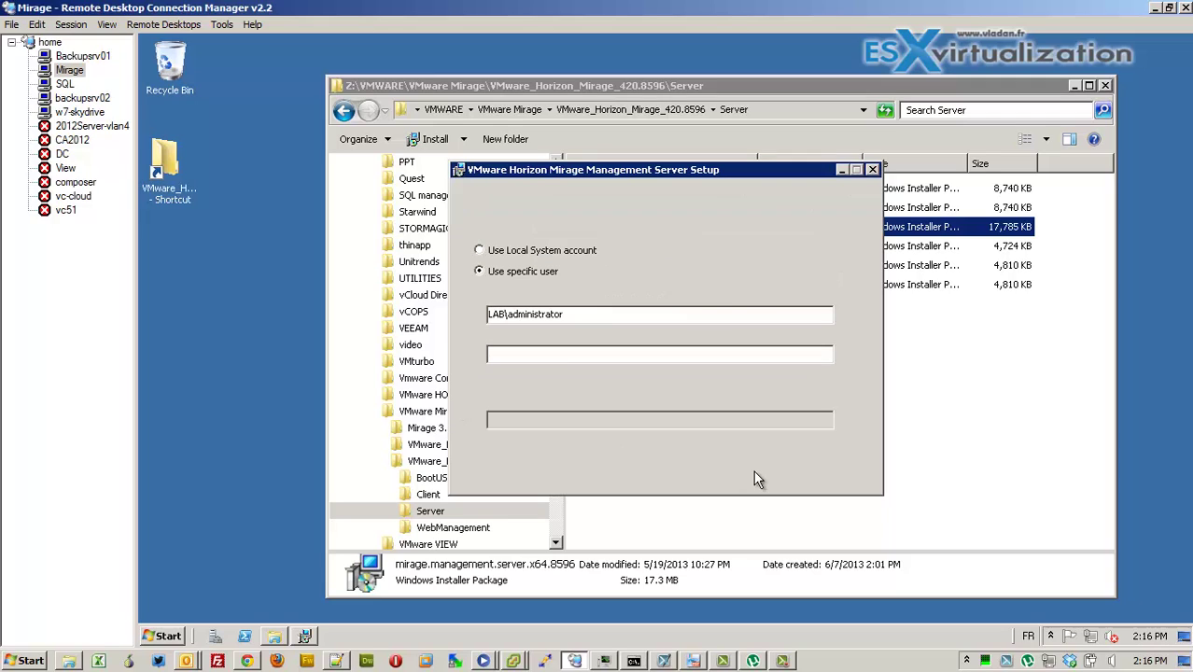
click(540, 356)
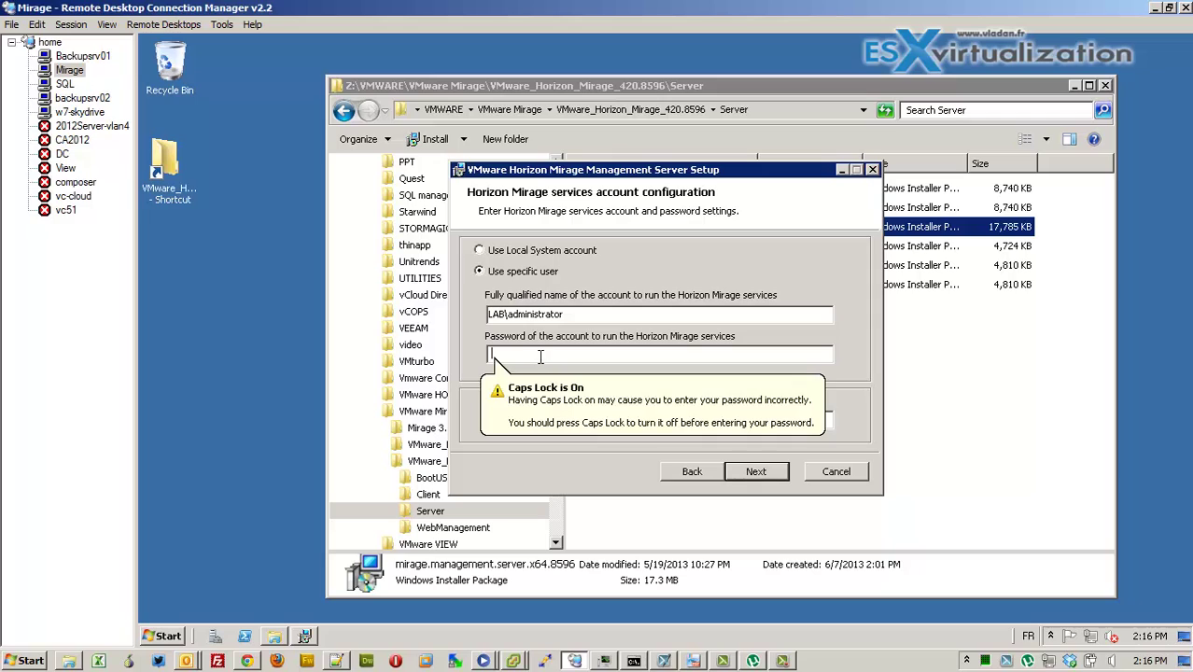
key(Caps_Lock)
text(password)
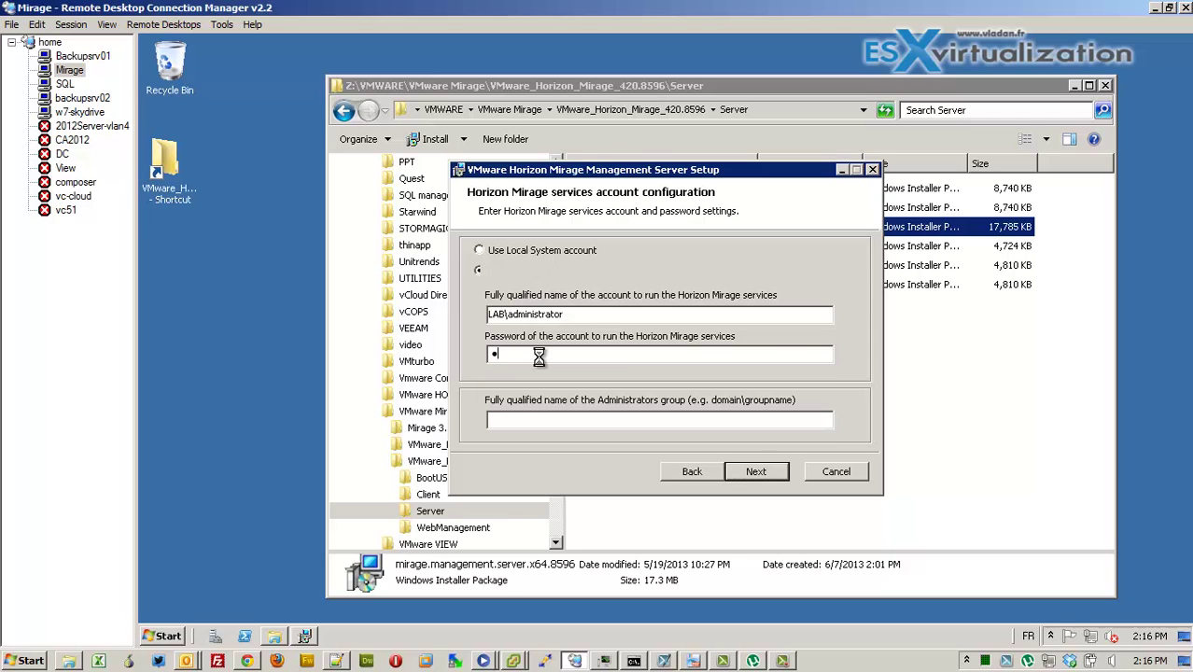
text(12)
key(Tab)
text(LAB\Administrators)
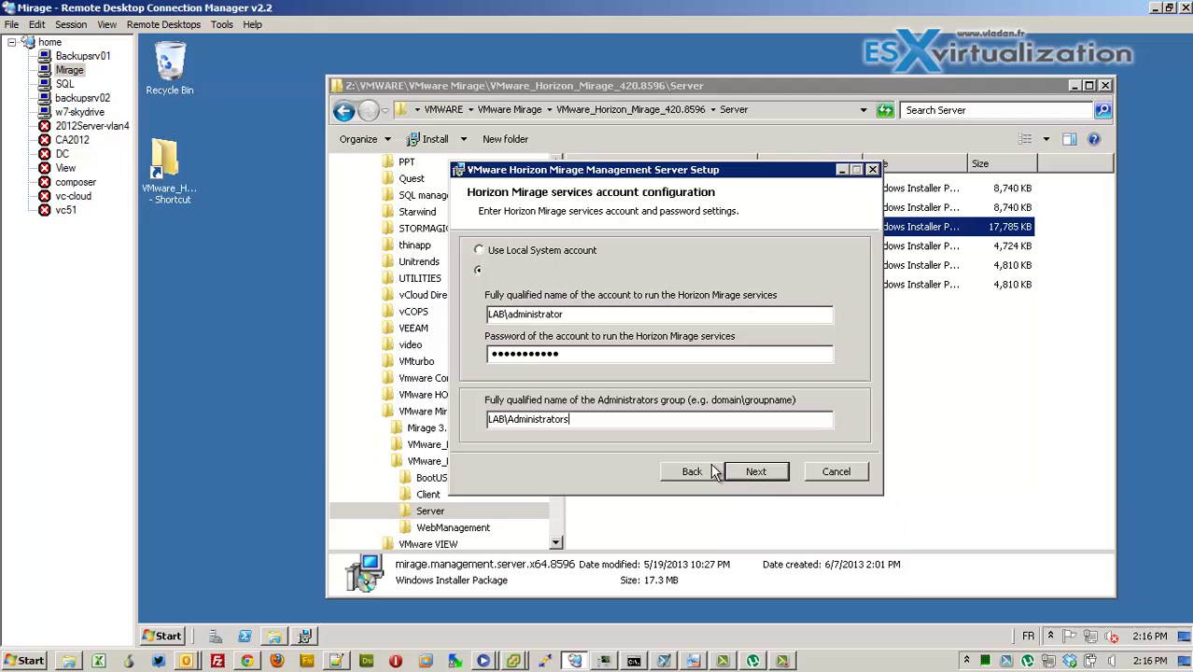
click(764, 474)
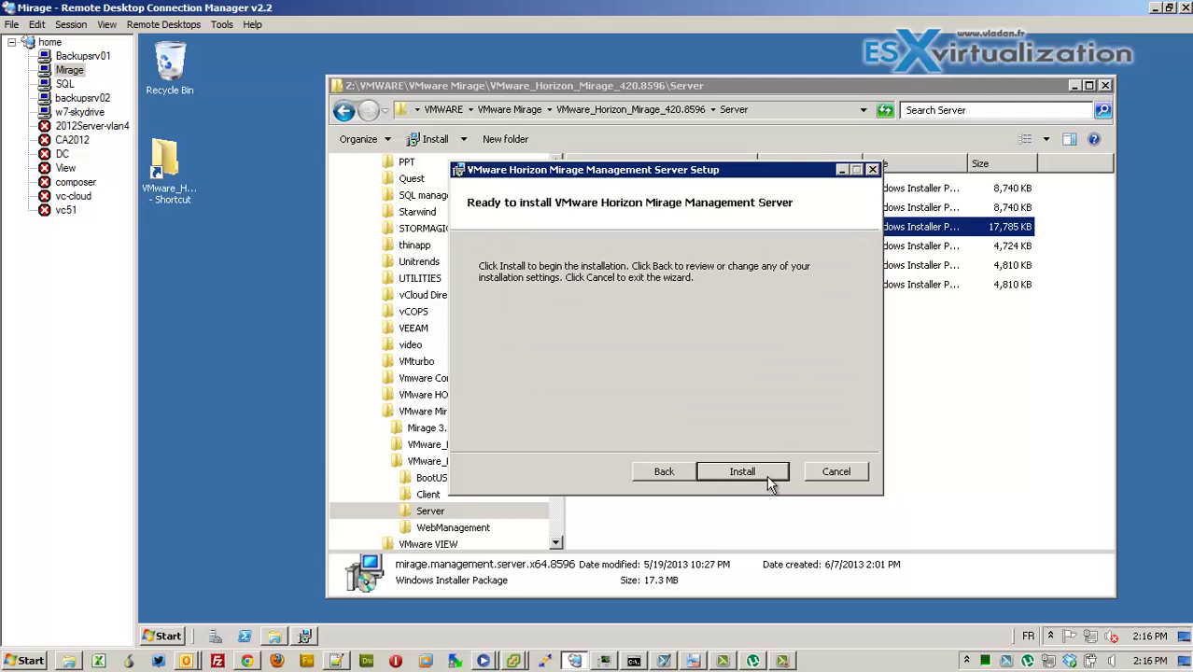
Install the Mirage Management Server and close the finished setup wizard
click(766, 475)
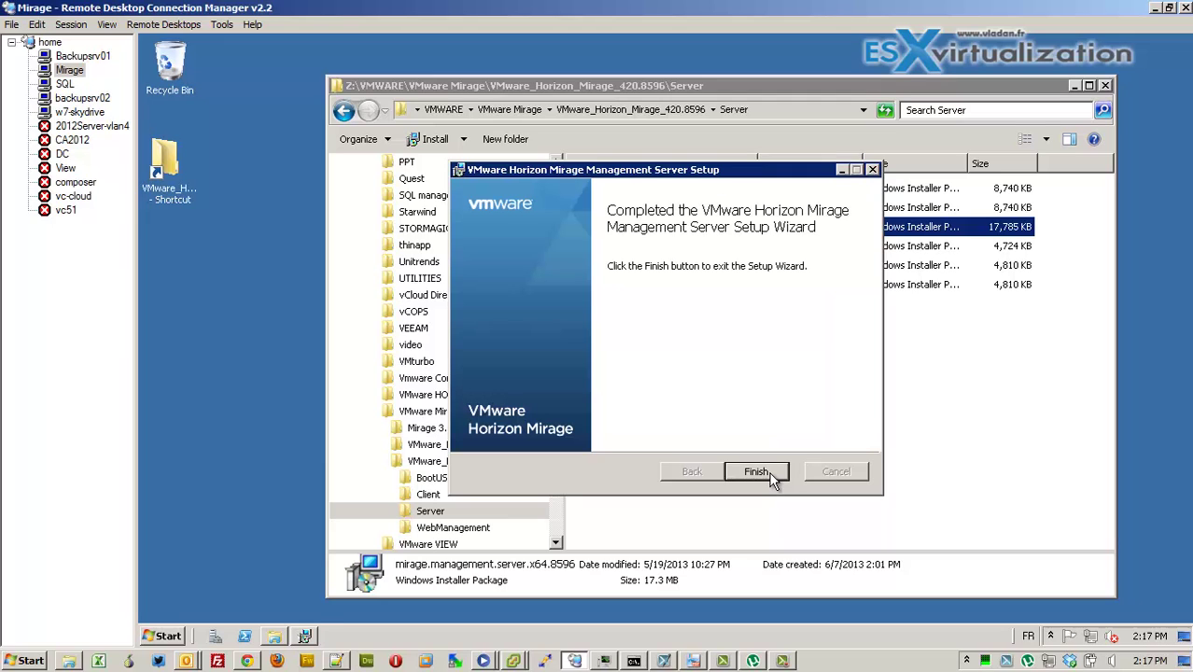
click(769, 475)
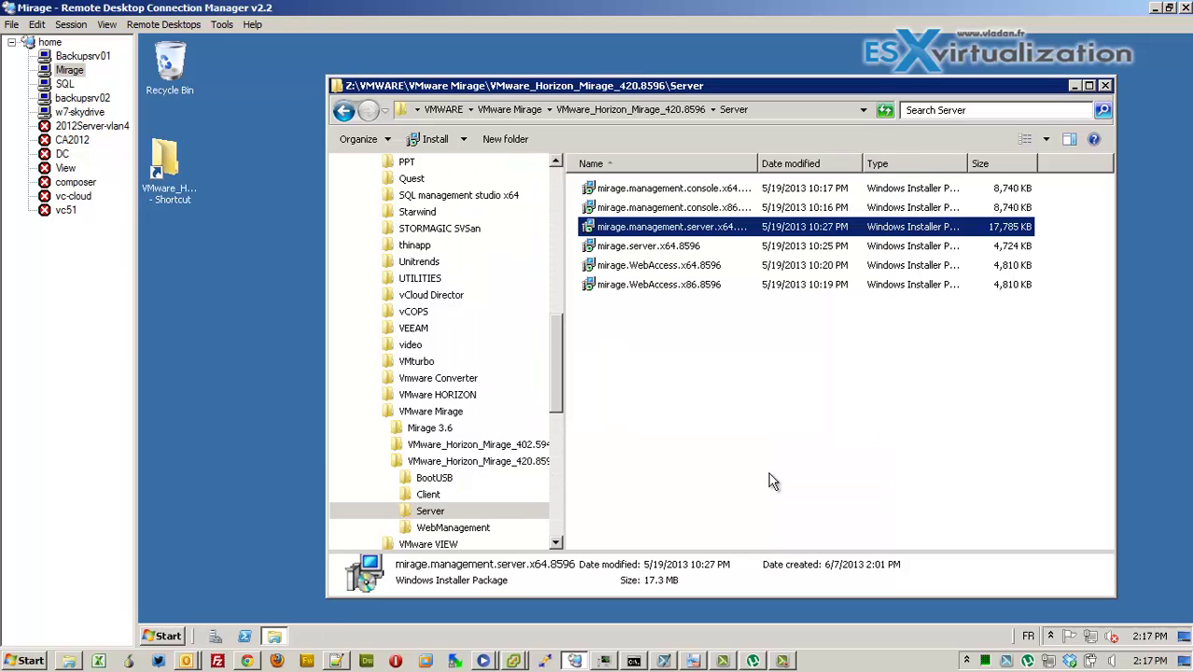
Refresh the SQL Server Databases list to confirm MirageDB exists, then return to the Mirage session
click(66, 84)
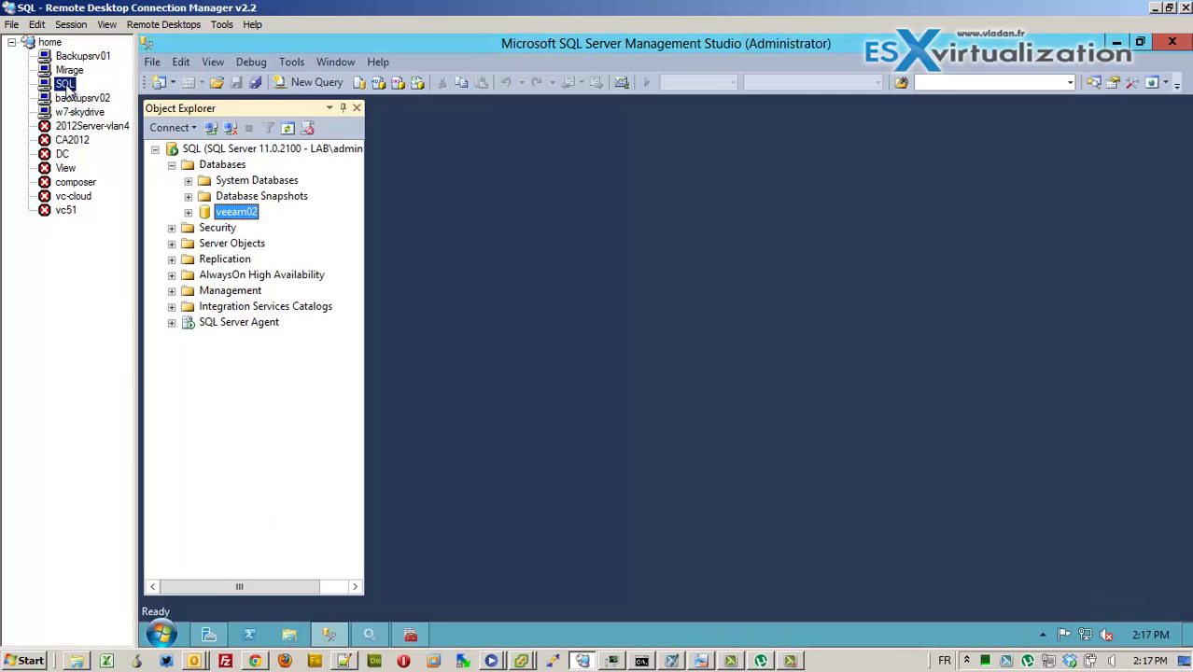
click(290, 130)
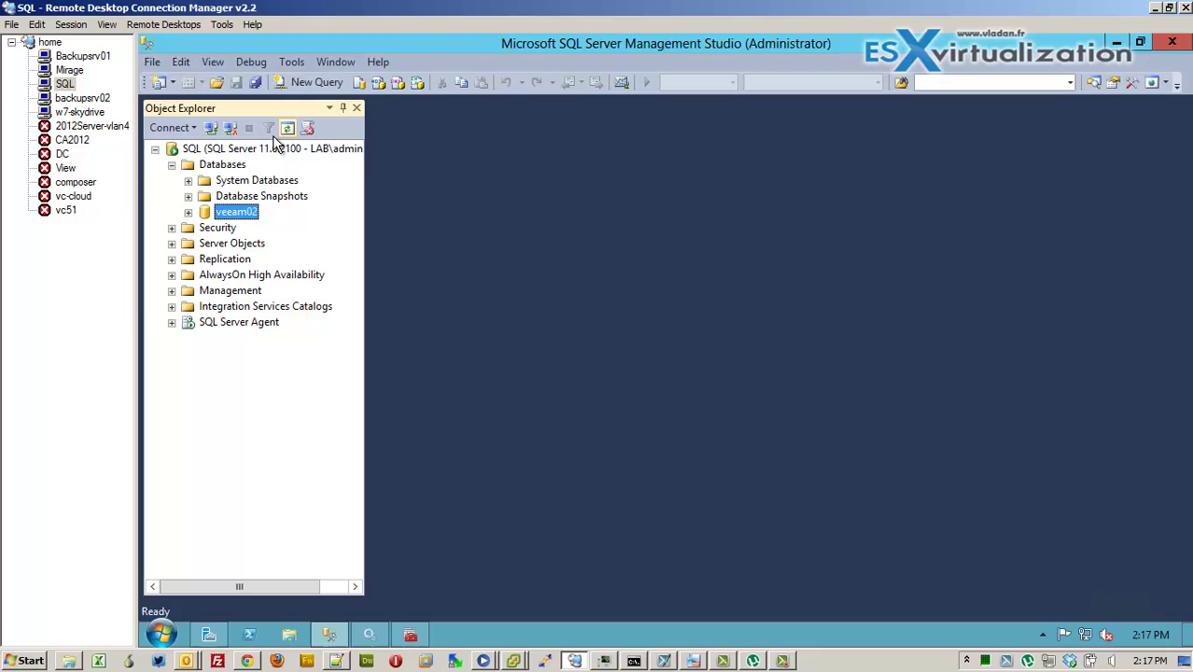
click(224, 165)
click(289, 130)
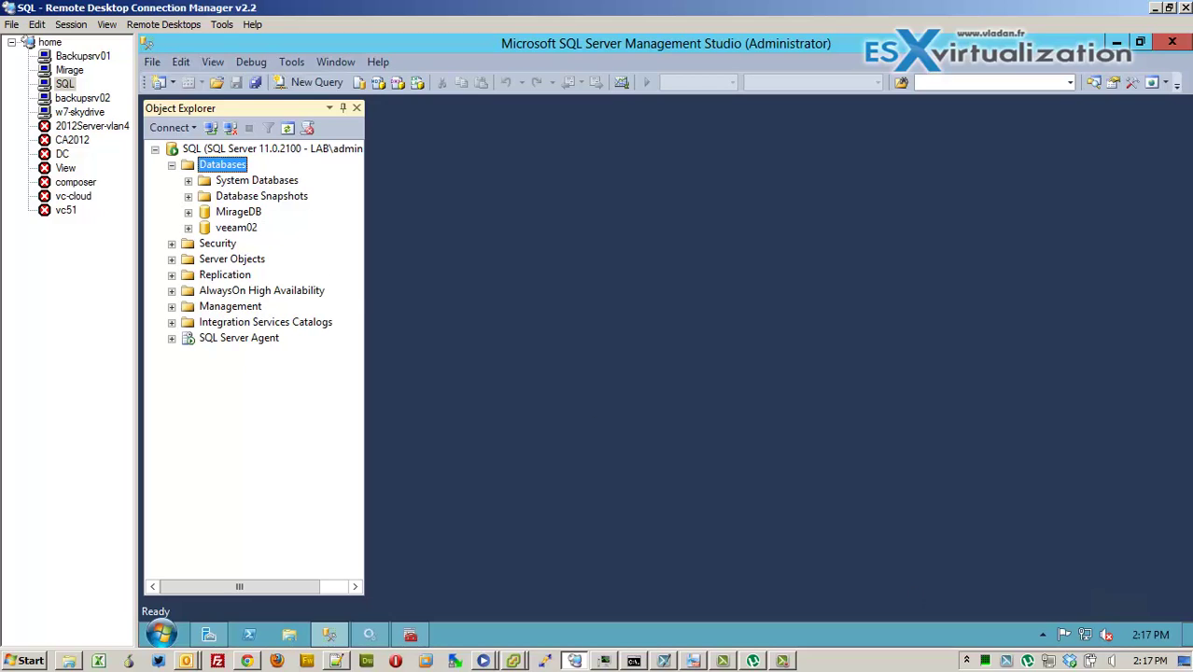
click(65, 71)
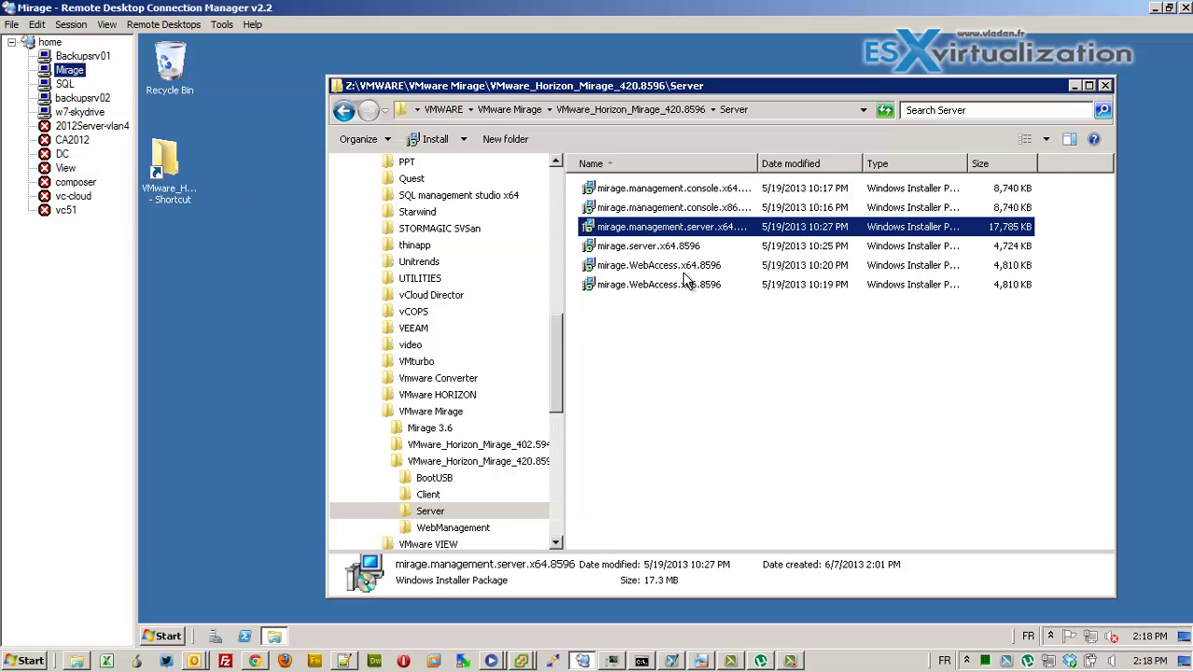
Run the Mirage Console installer, accept its license, and install it through to Finish
click(689, 190)
double_click(689, 190)
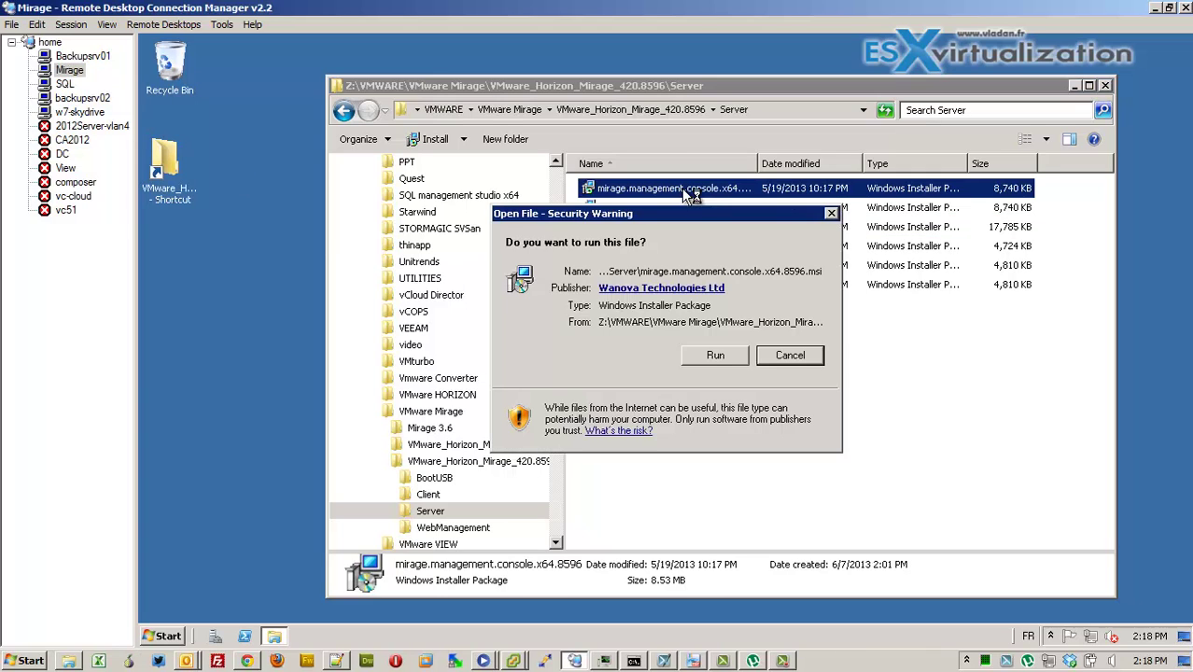
click(705, 352)
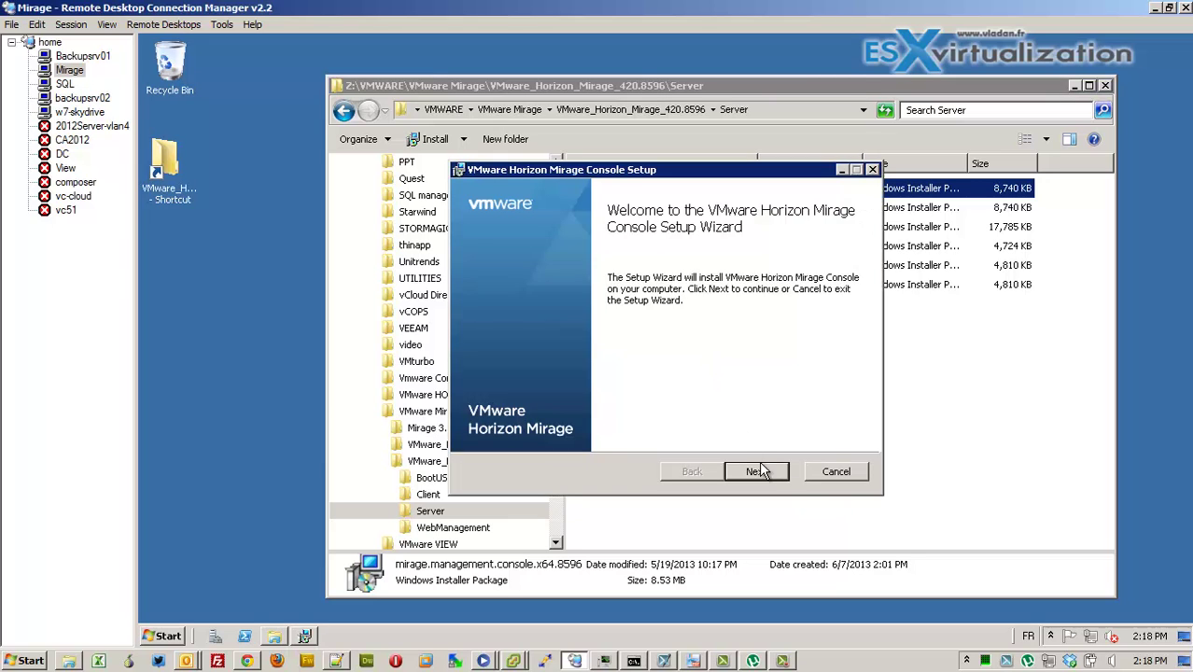
click(767, 473)
click(580, 417)
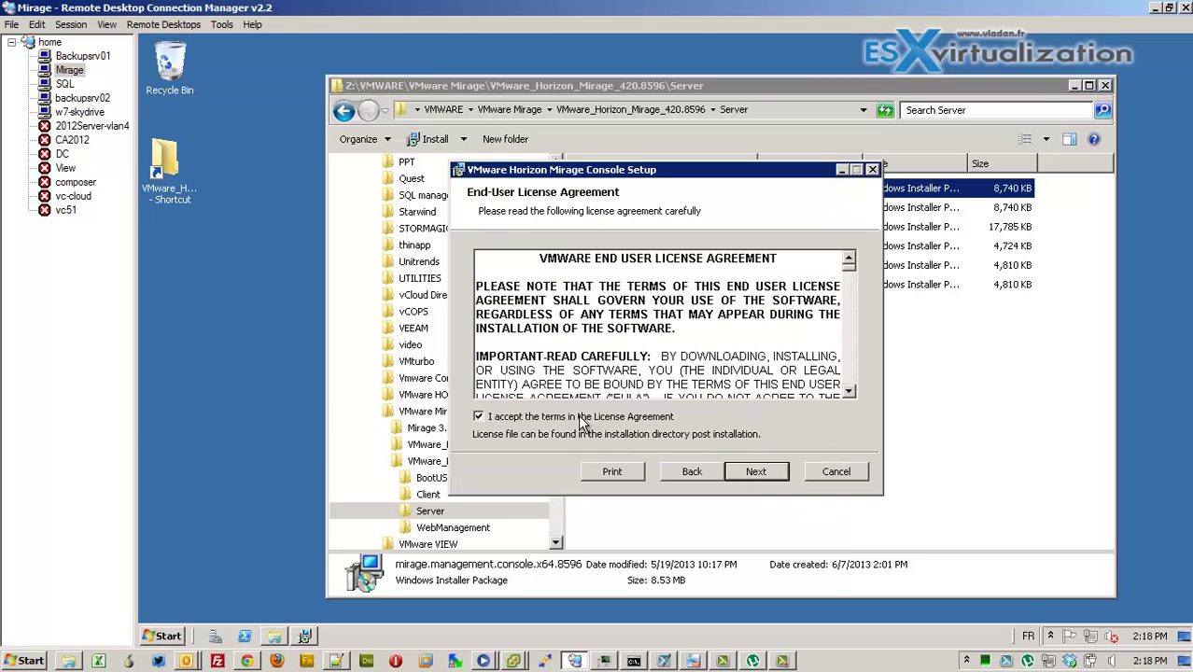
click(771, 471)
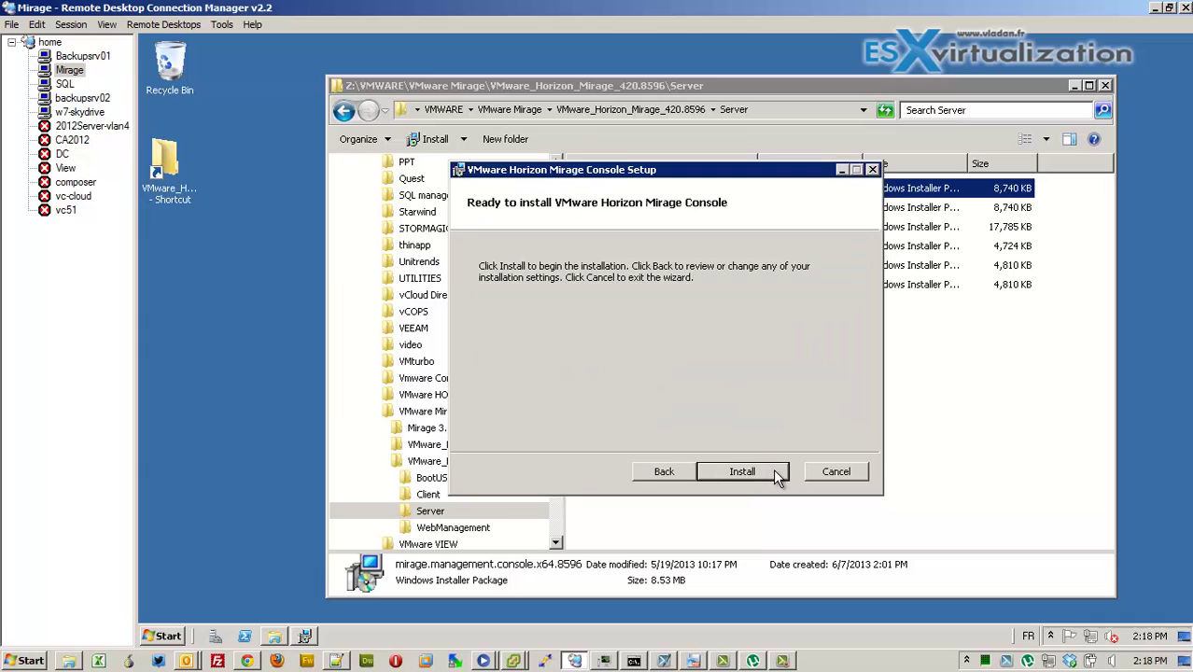
click(773, 469)
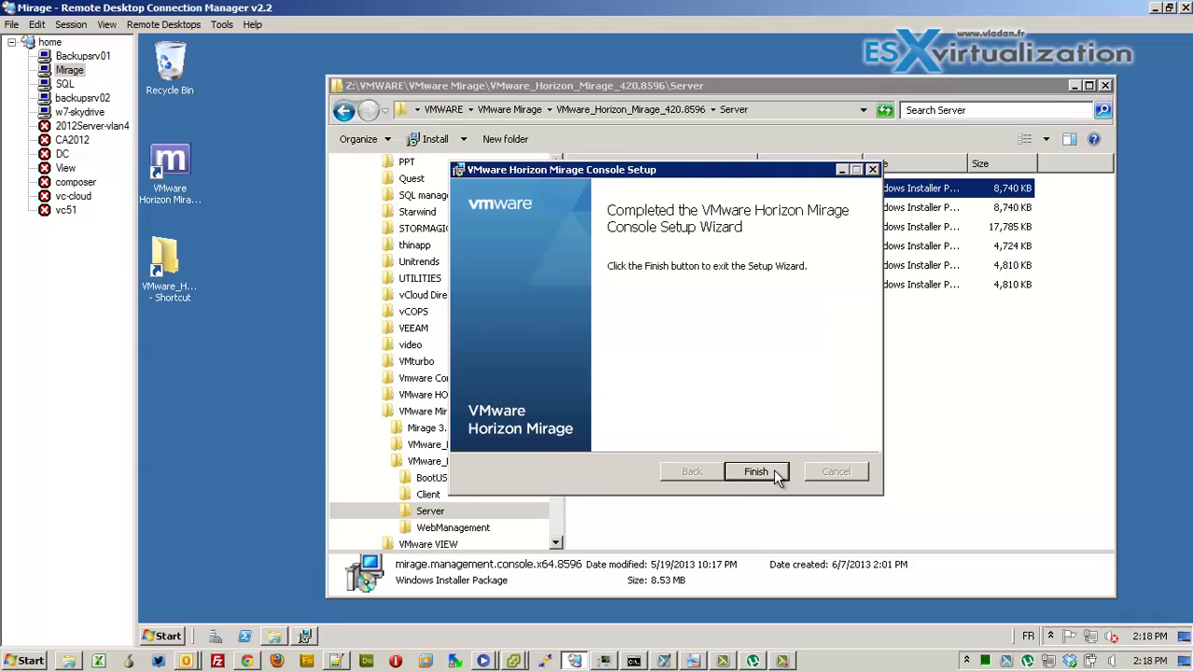
click(772, 471)
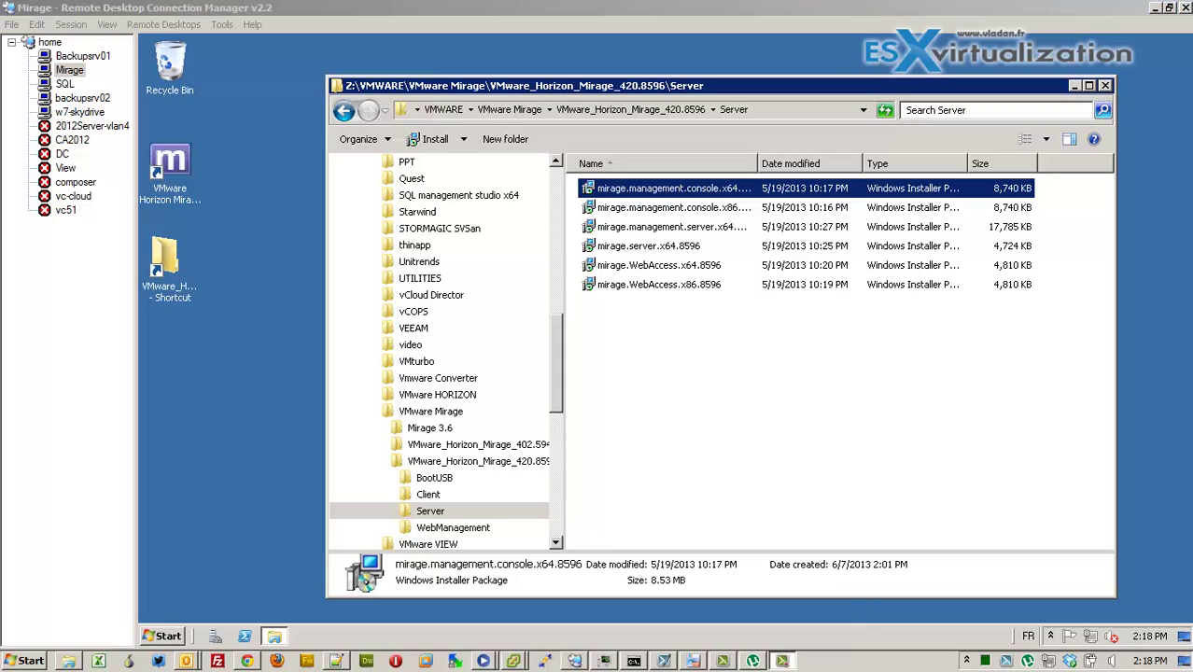
Open the Mirage console and add a Horizon Mirage System at 10.10.7.8
double_click(181, 190)
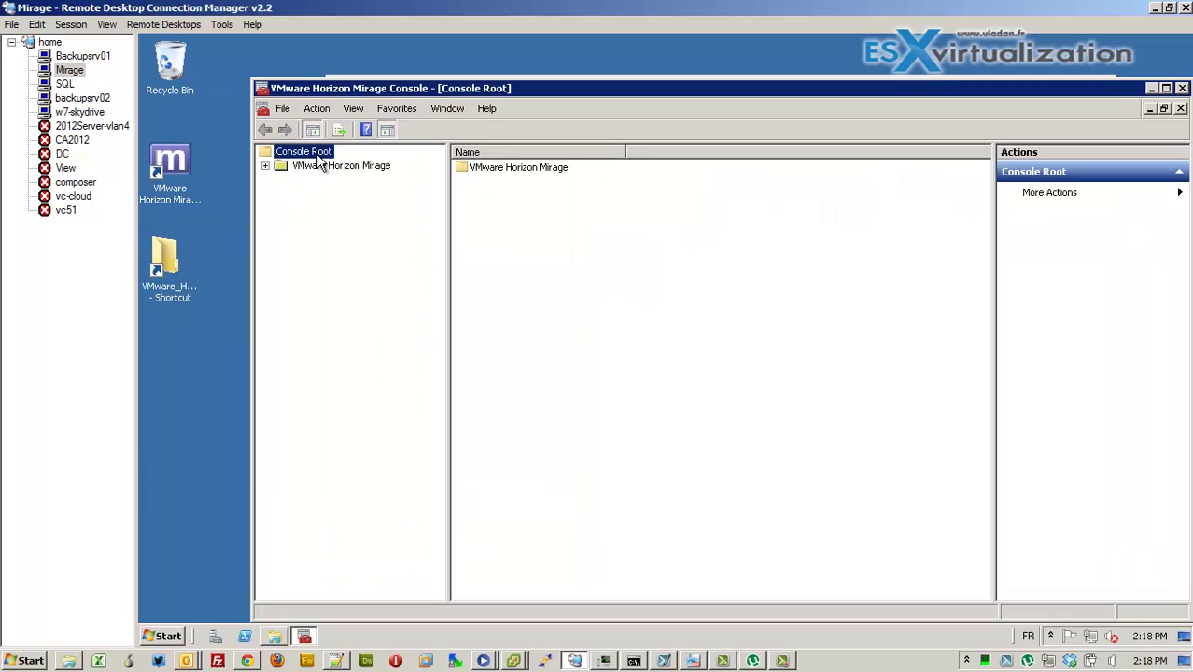
click(322, 167)
click(266, 166)
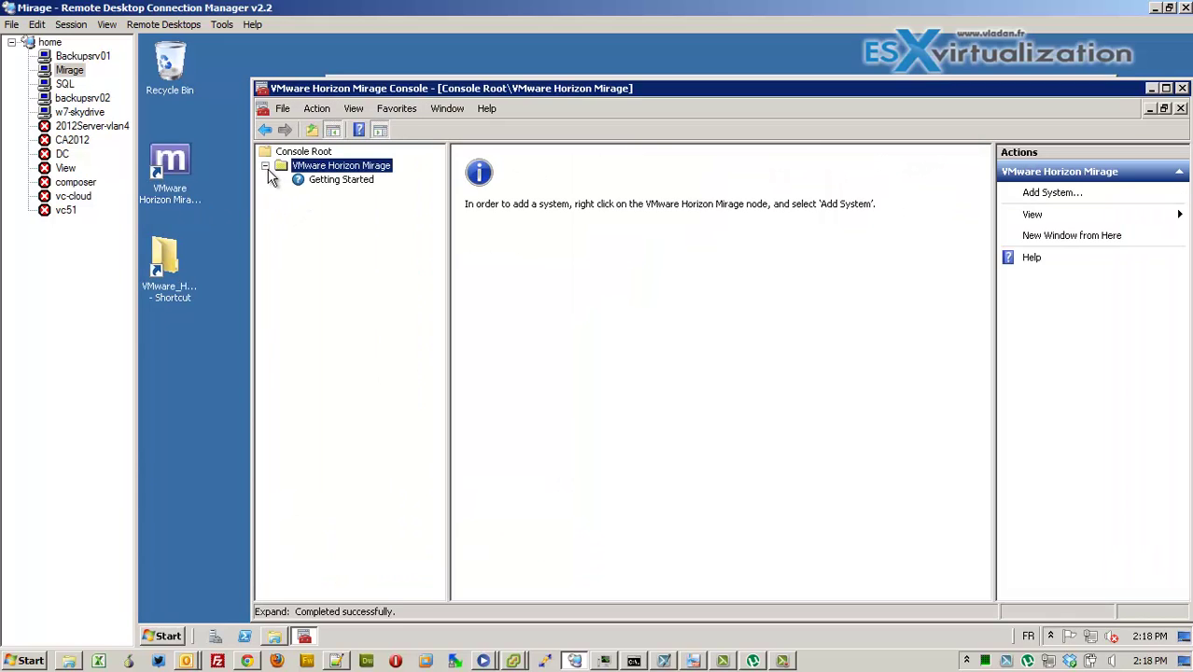
right_click(326, 168)
click(362, 179)
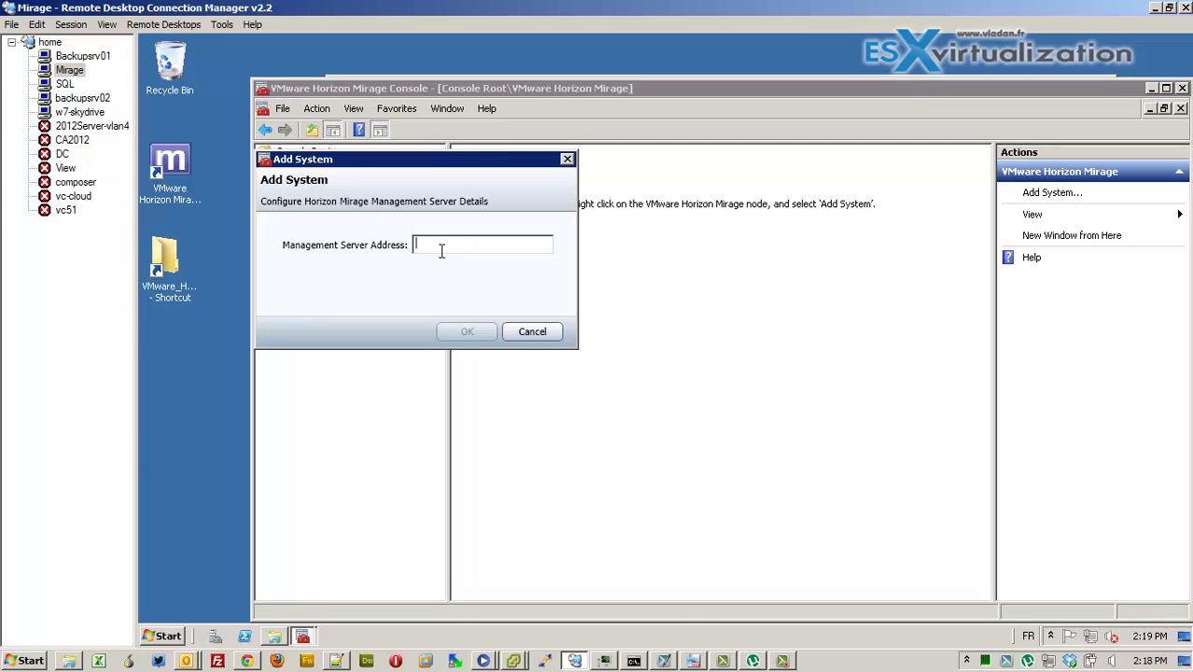
text(10)
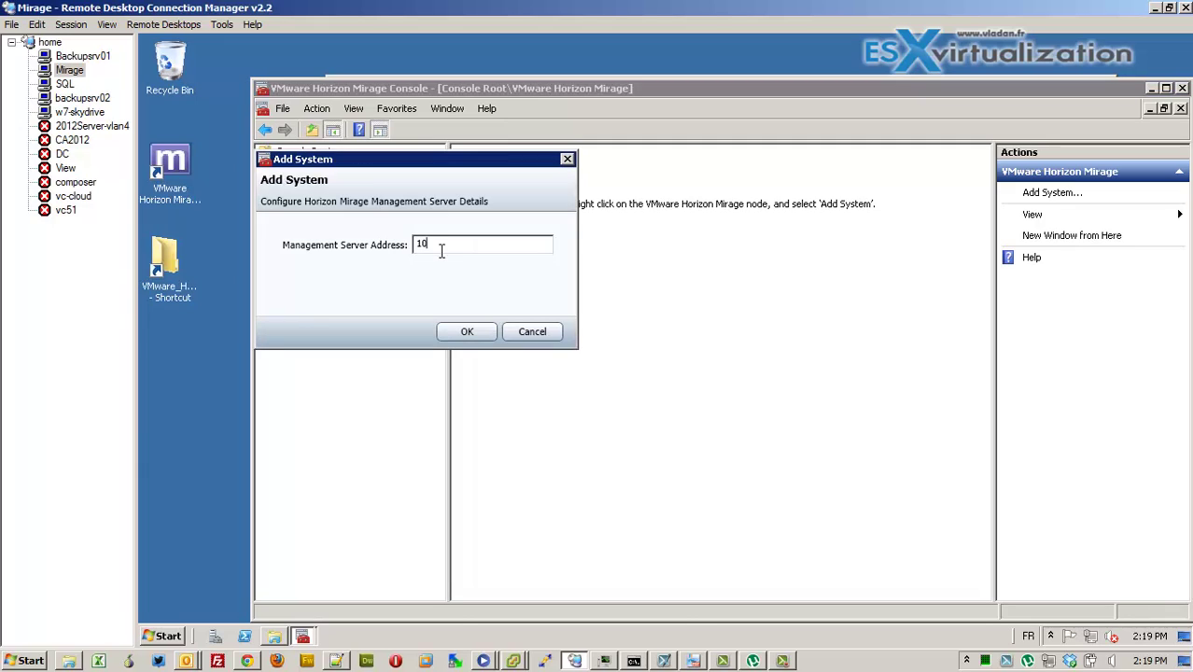
text(.10.7.8)
click(450, 328)
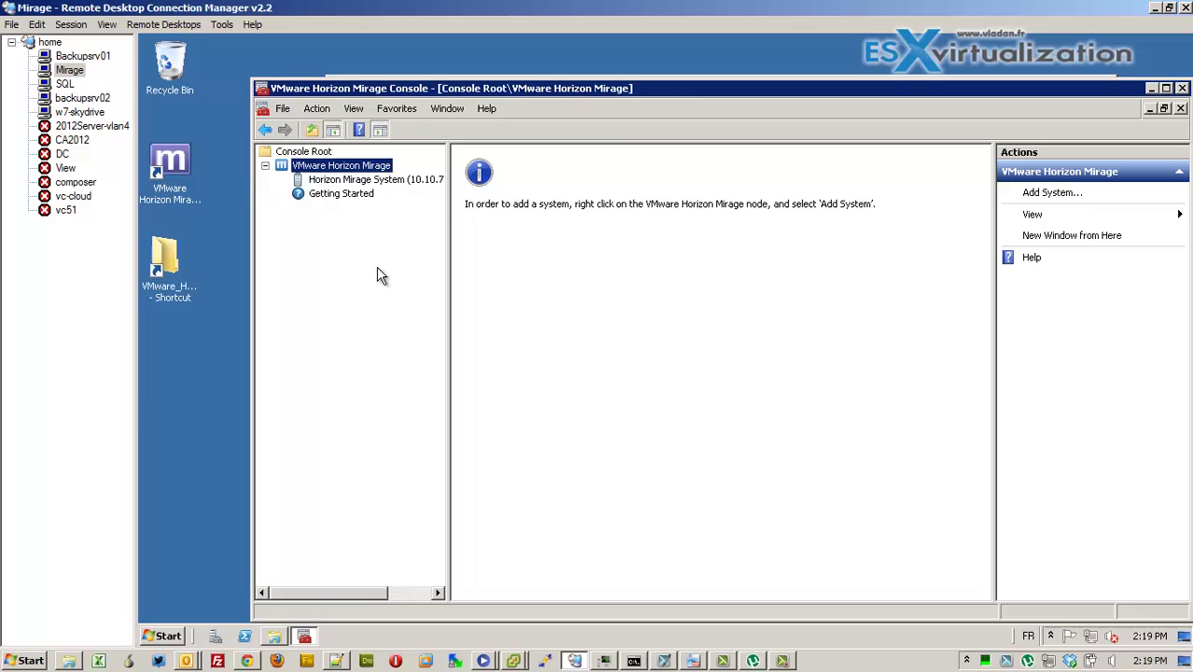
Maximize the console, dismiss the License Required prompt, and expand the new Mirage system's sections
click(359, 180)
double_click(422, 89)
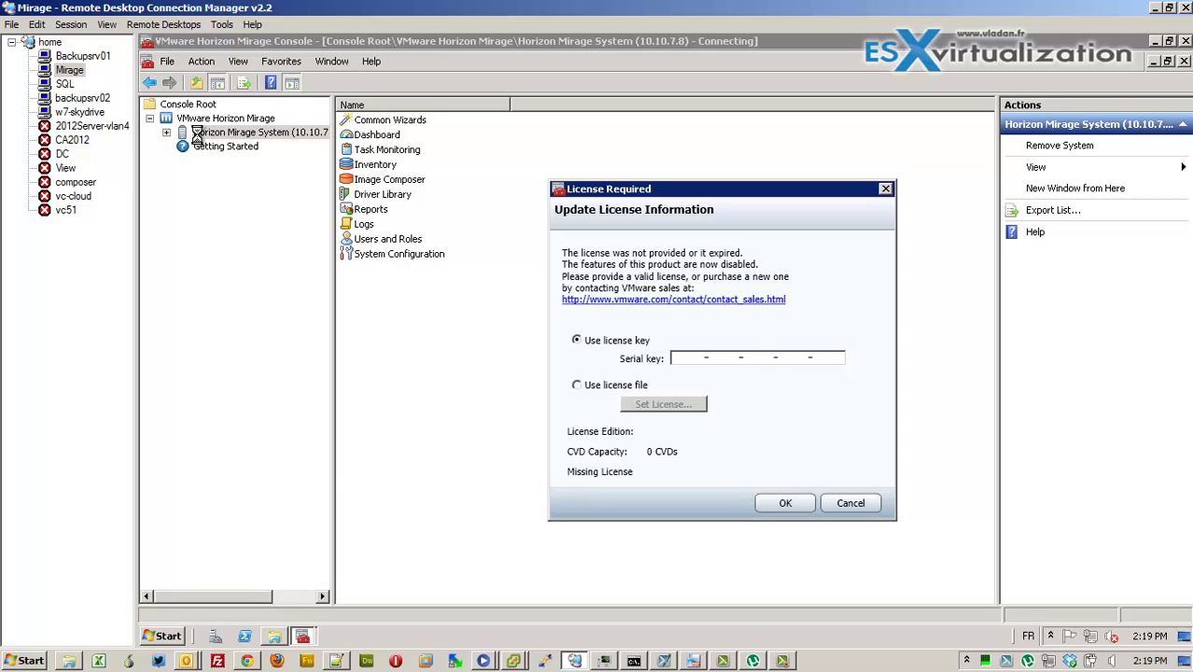
click(782, 504)
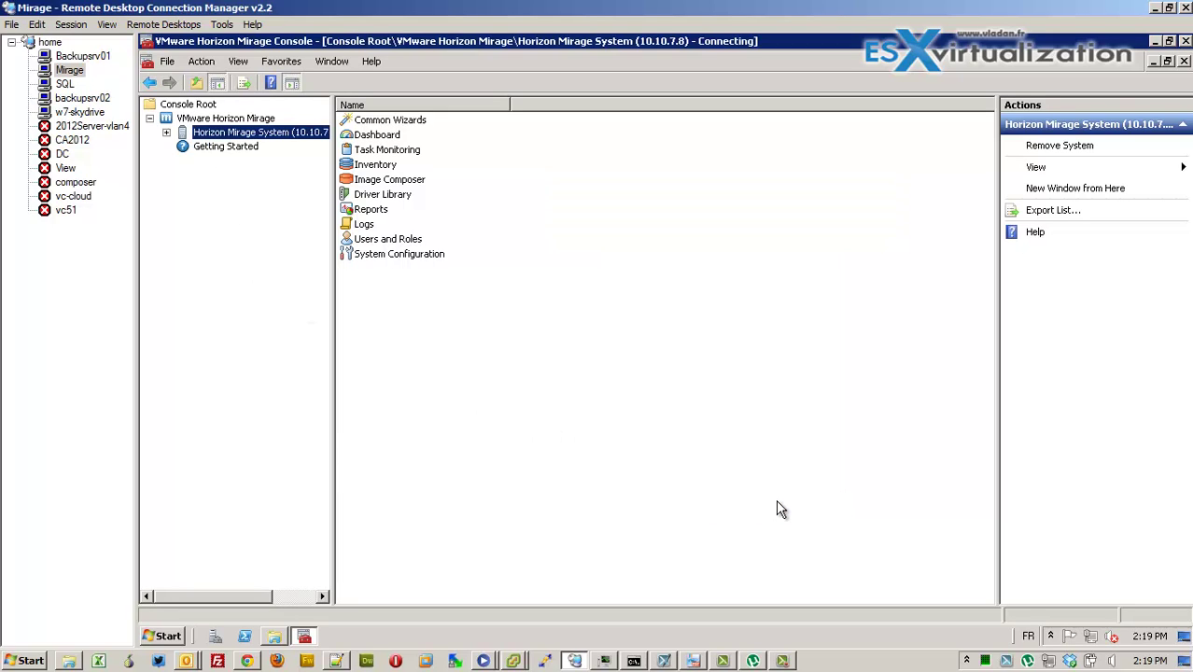
click(166, 132)
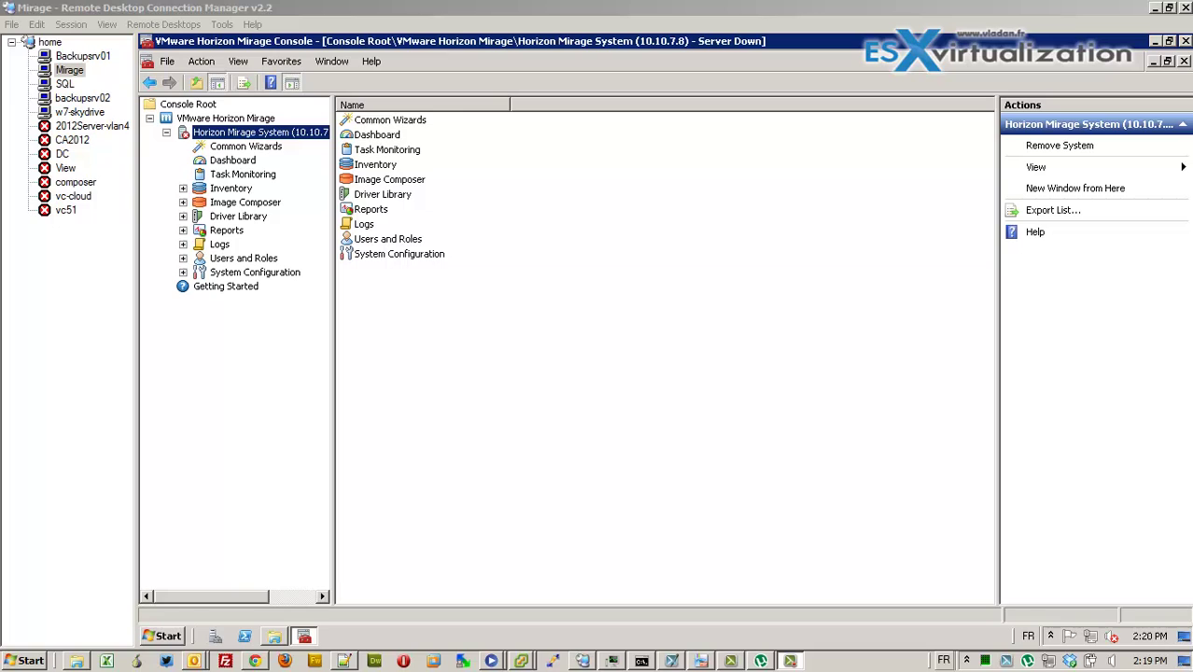
Run the mirage.server.x64.8596 installer and accept its license agreement
click(274, 635)
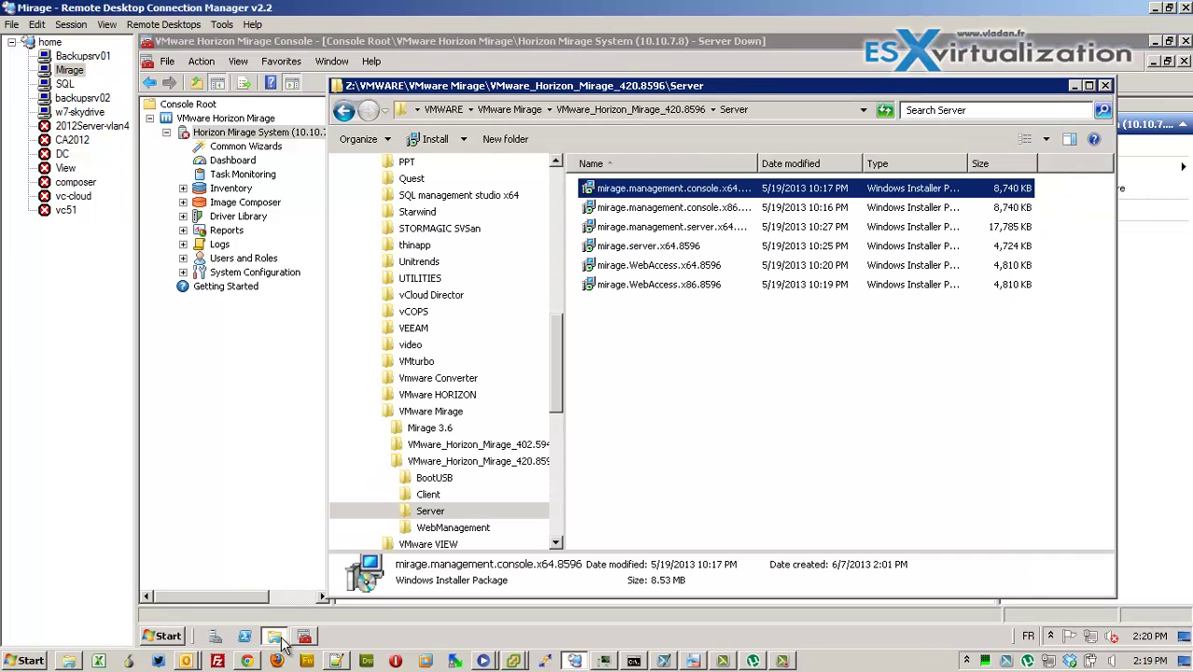
click(691, 479)
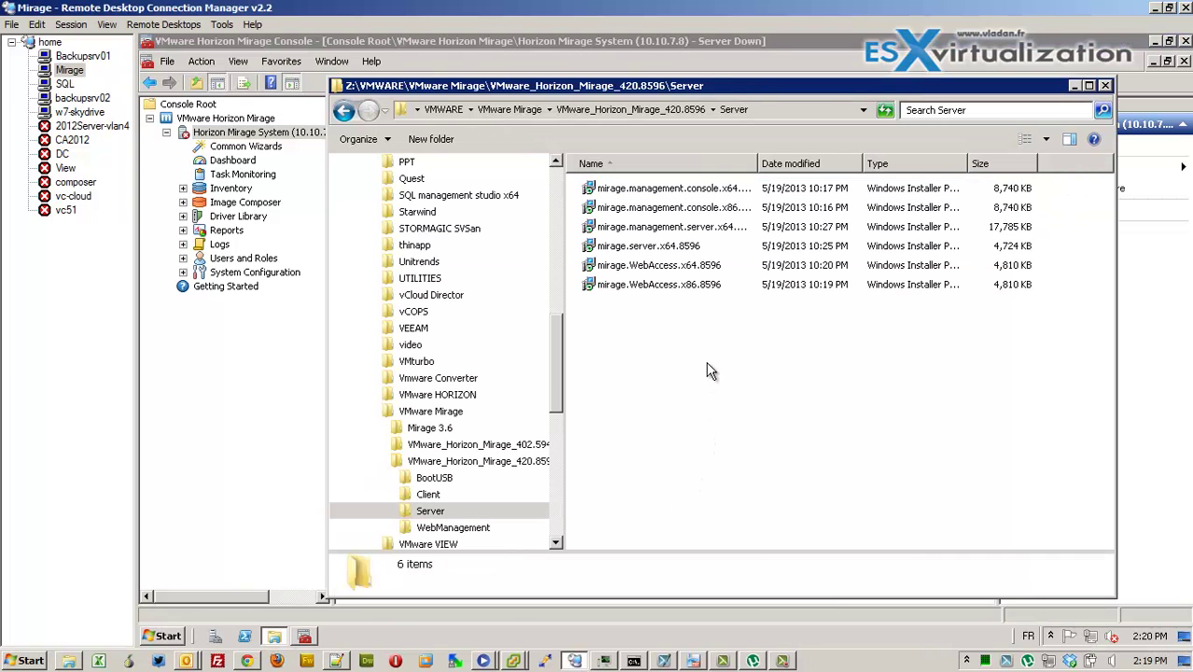
double_click(668, 249)
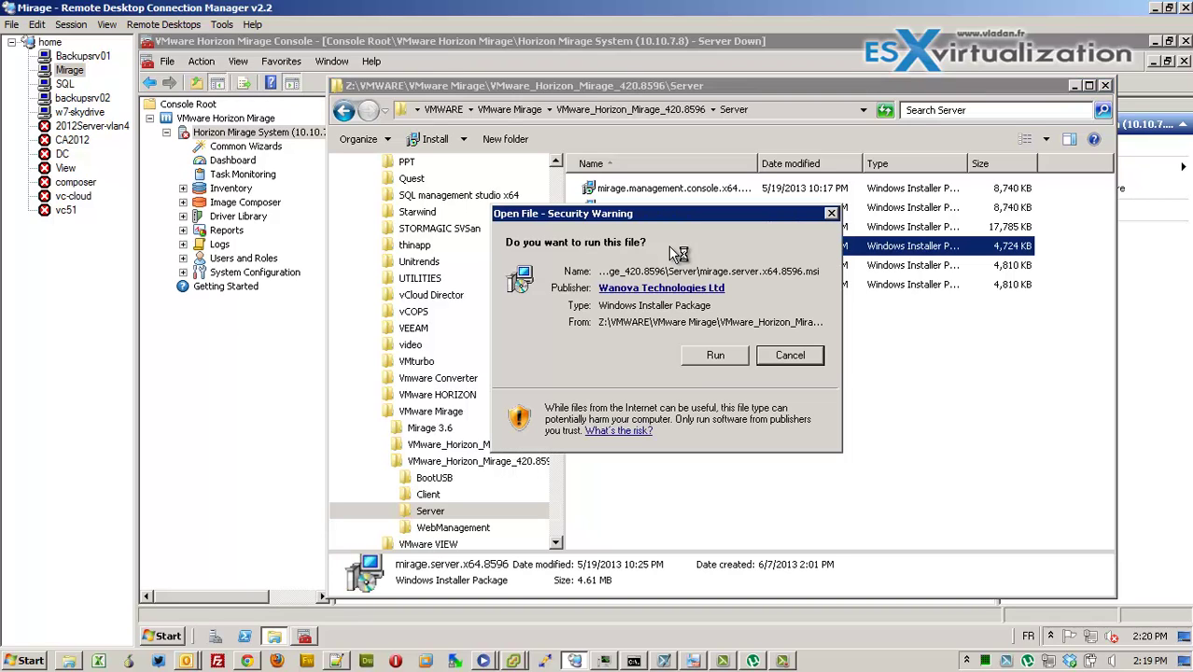
click(695, 358)
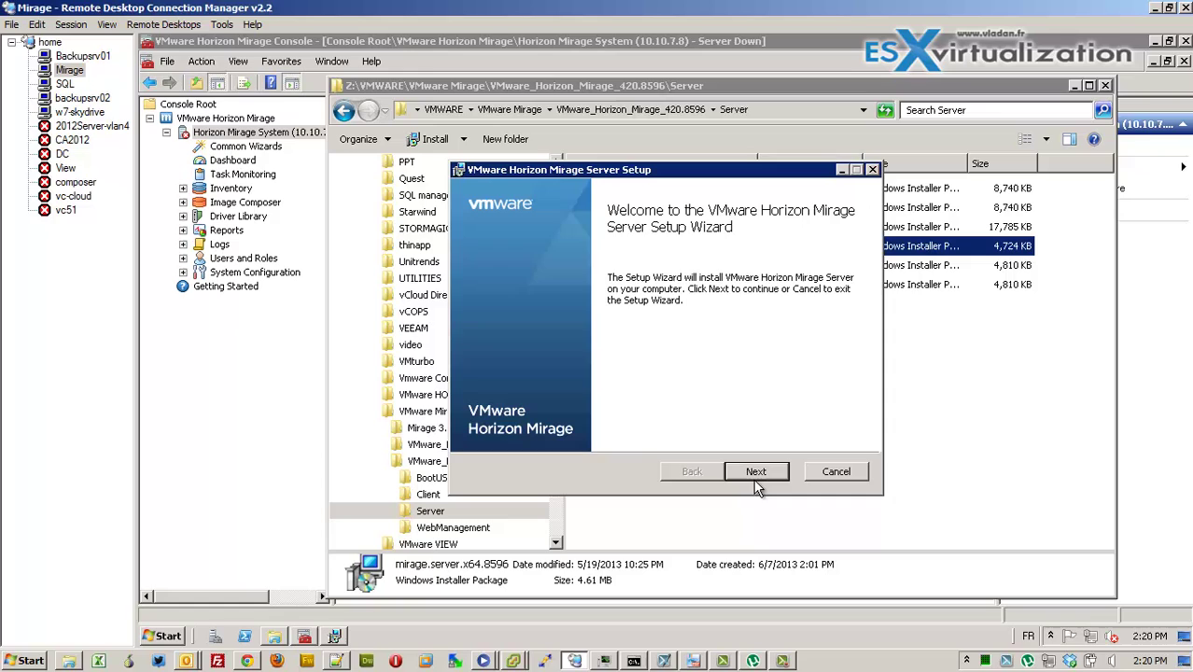
click(756, 484)
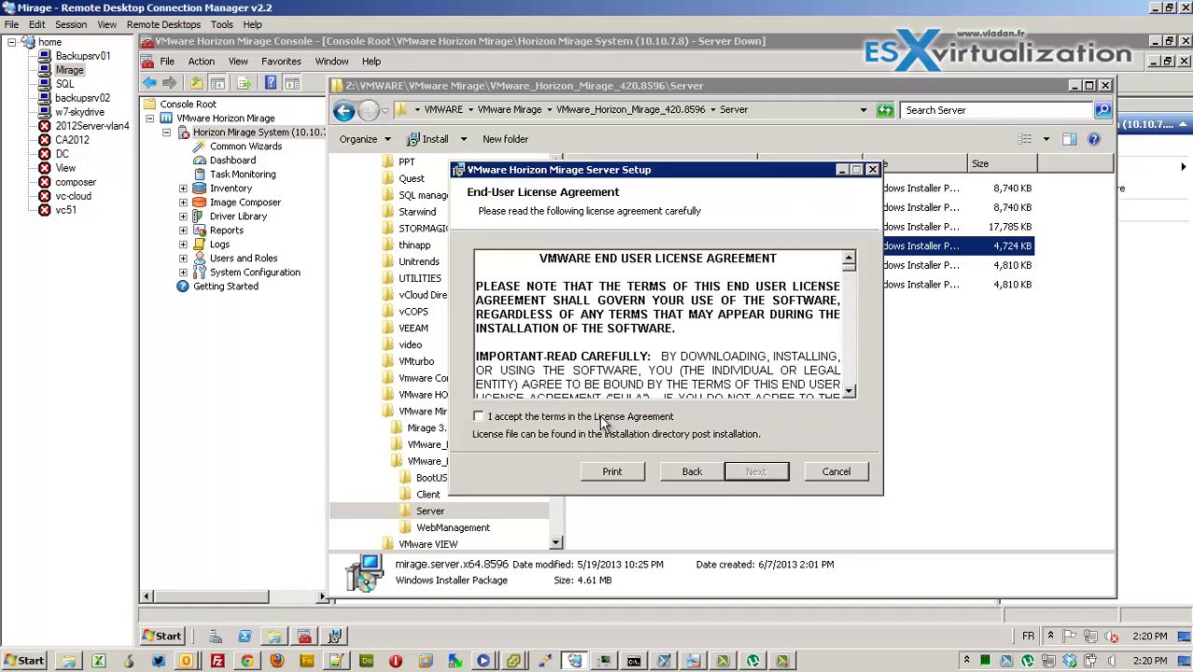
click(601, 421)
click(744, 472)
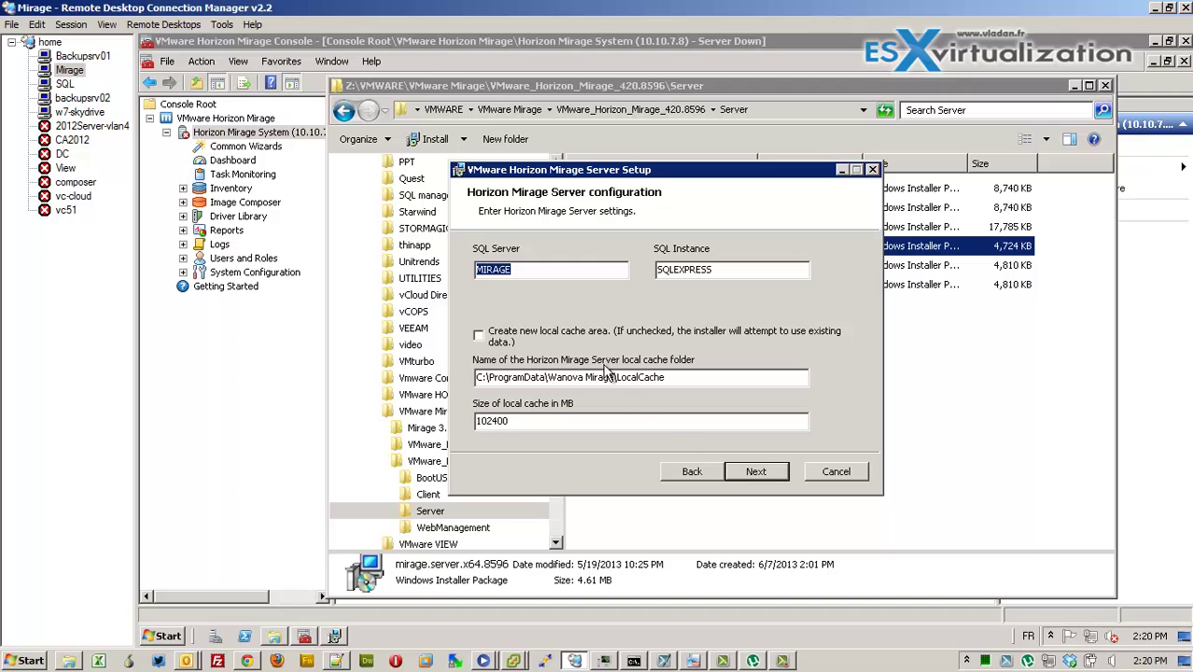
Set SQL Server to SQL and clear the SQLEXPRESS instance name
text(SQL)
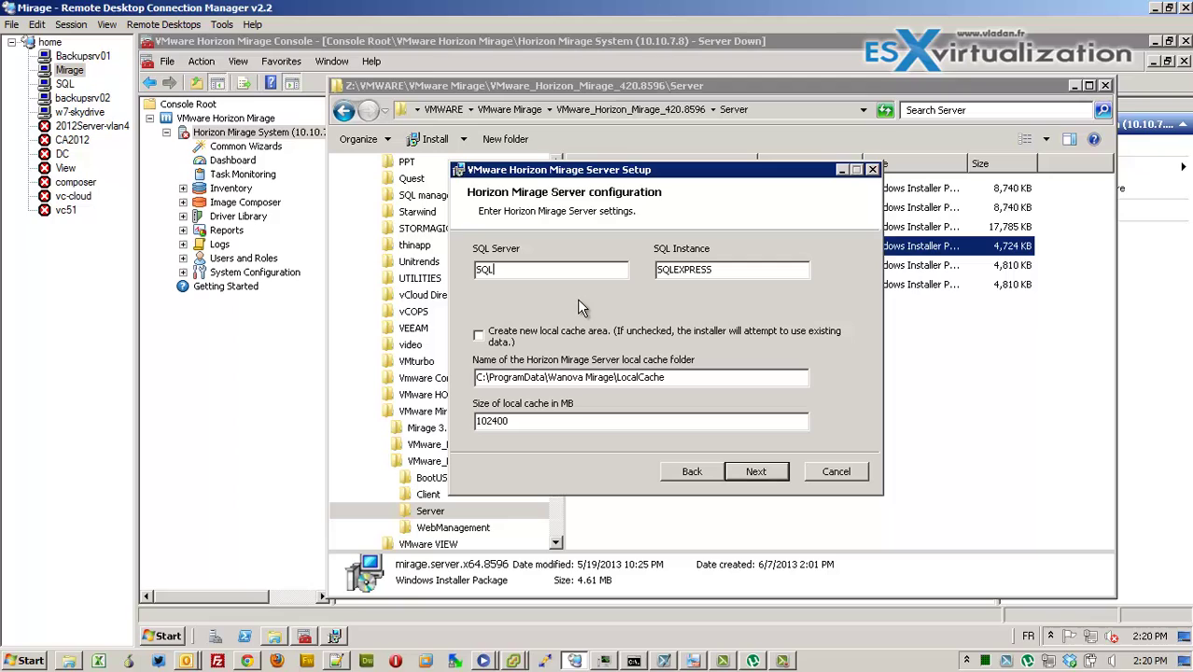
double_click(727, 270)
key(BackSpace)
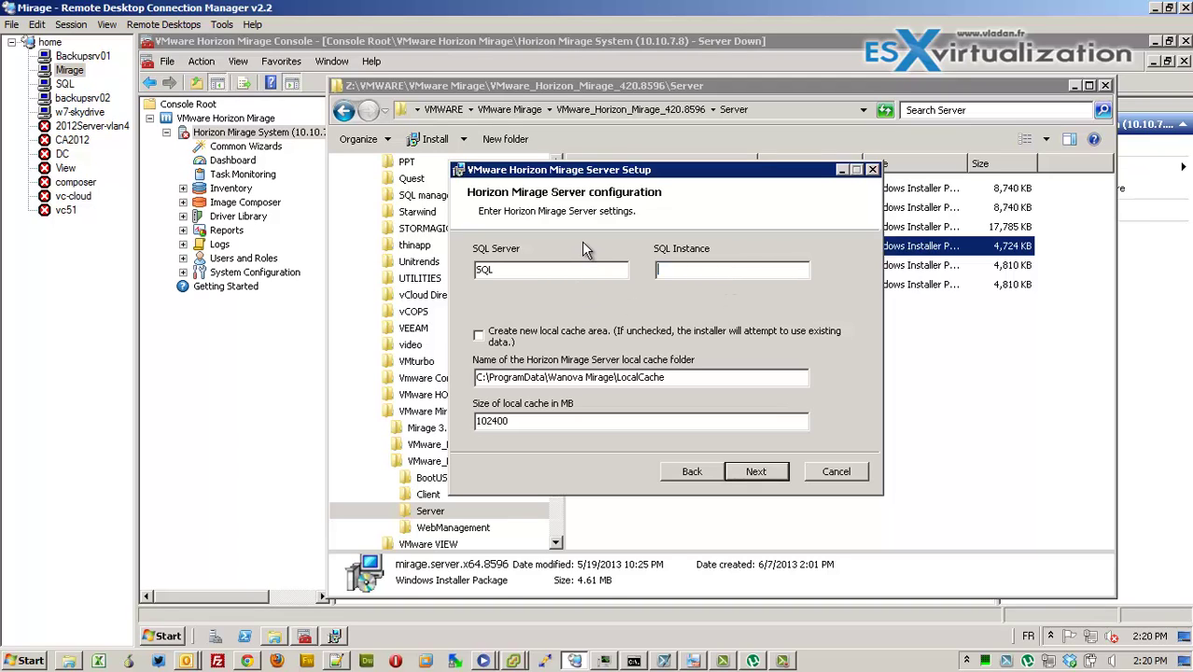
Enter the service account password and confirm the services account settings
click(755, 472)
click(594, 356)
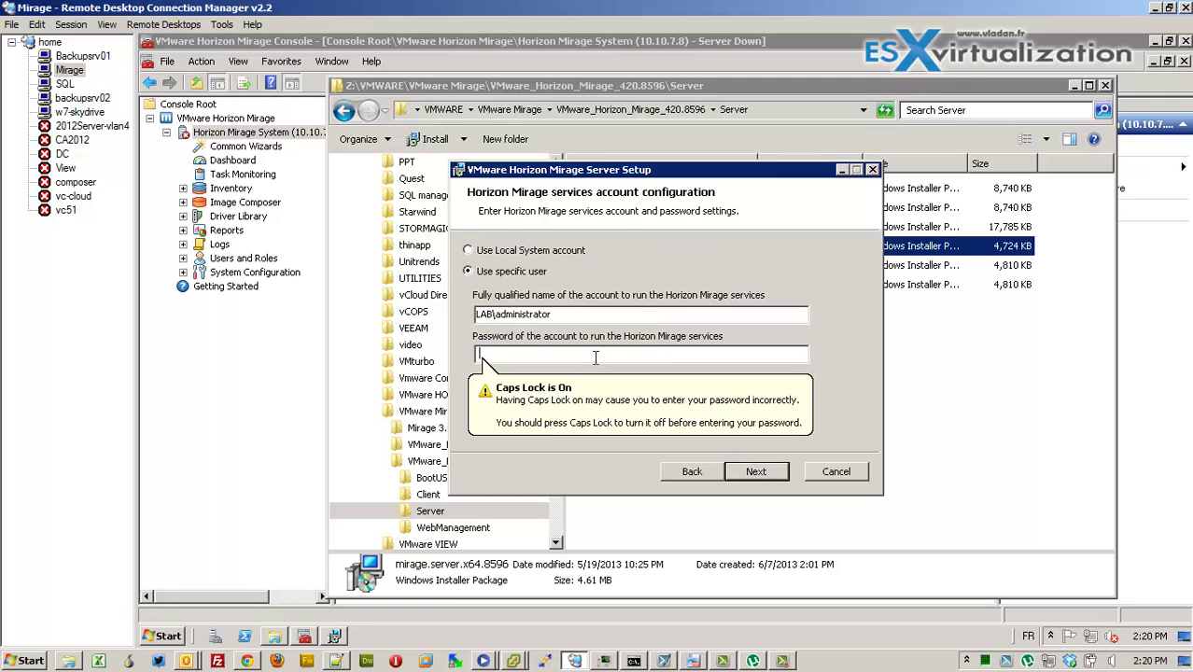
key(Caps_Lock)
text(********)
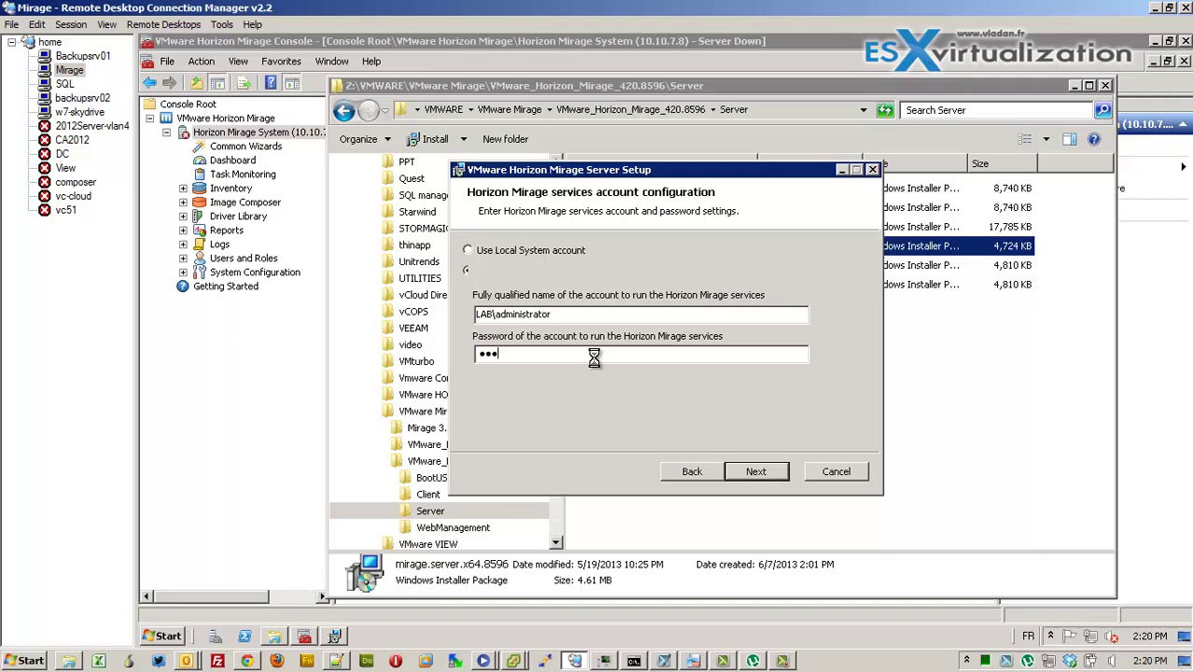
text(***)
key(Return)
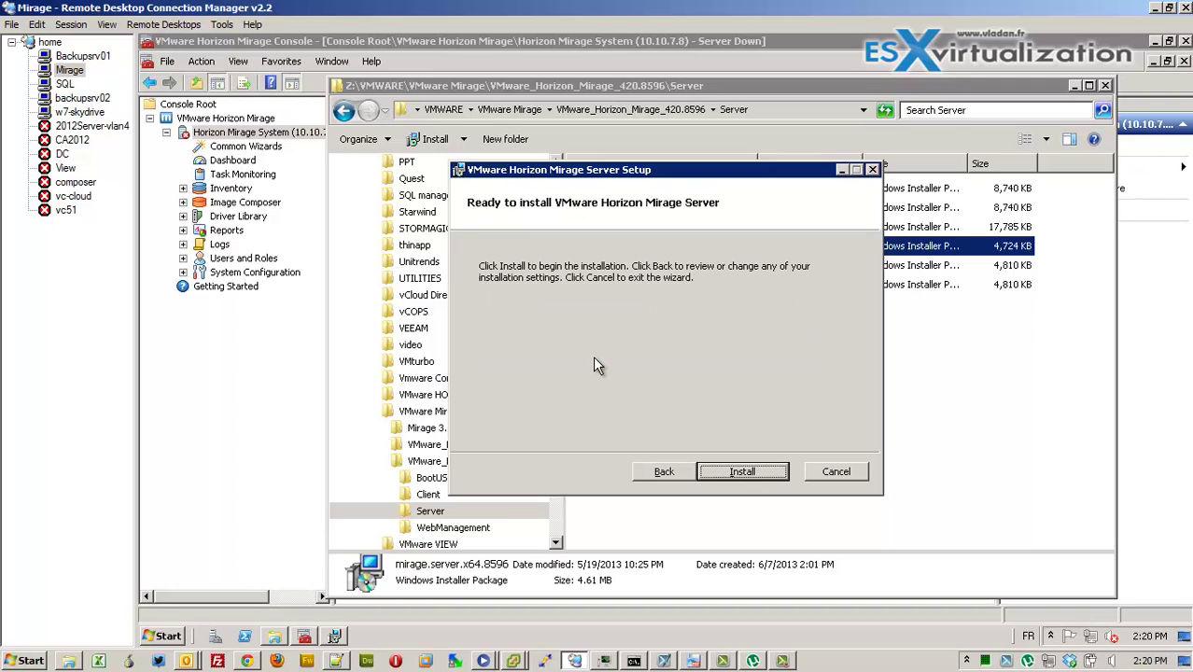
Install the Mirage Server, finish the wizard, and agree to restart the machine
click(751, 471)
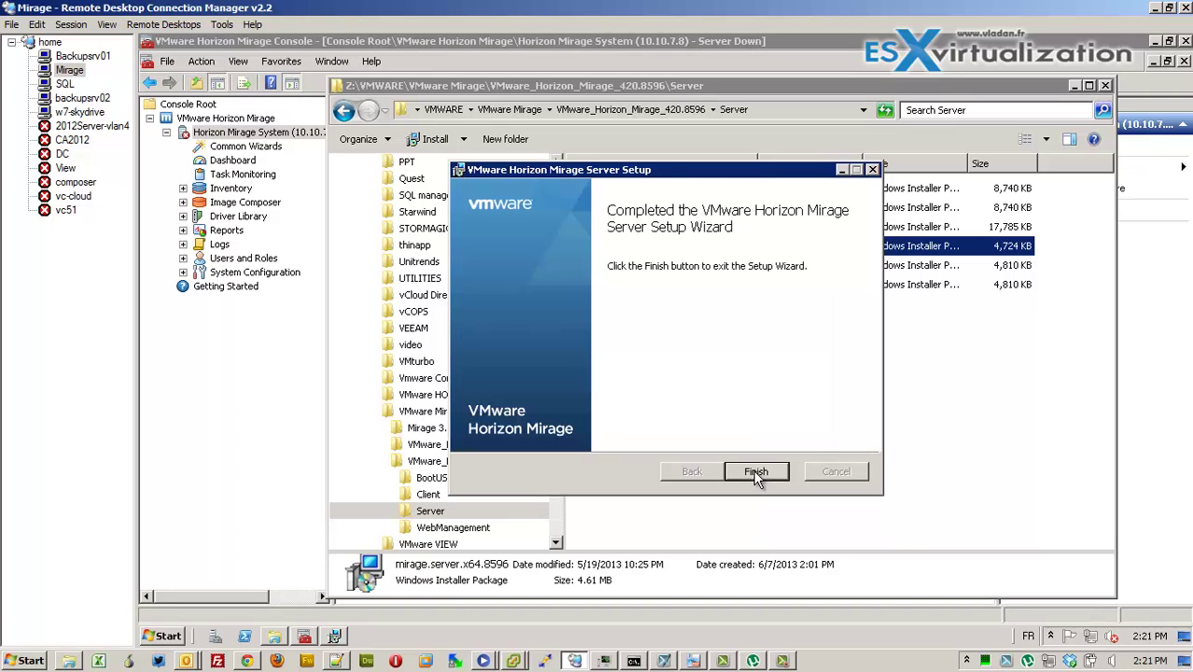
click(756, 473)
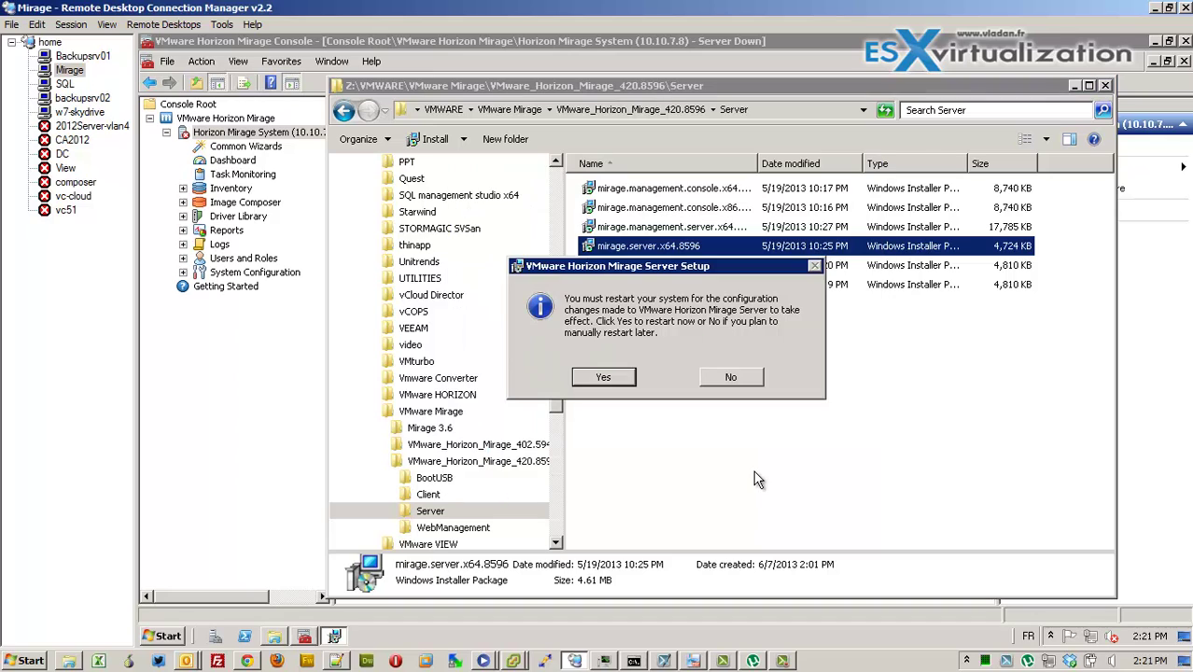
click(609, 376)
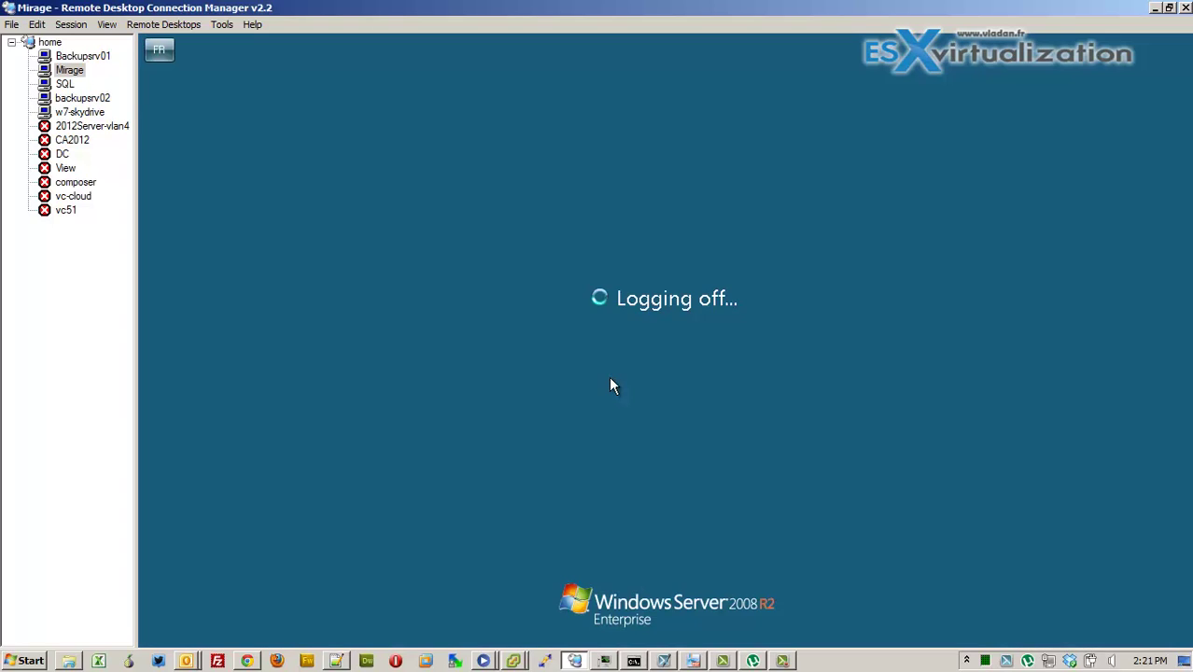